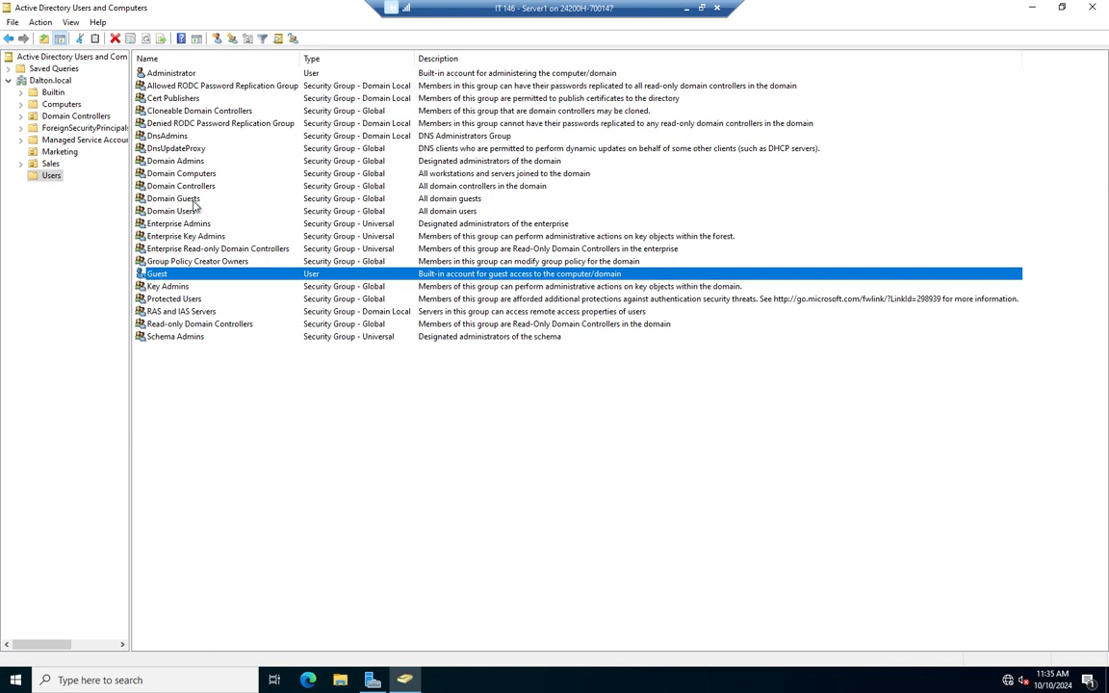
Select the empty Marketing OU under Dalton.local in the console tree.
{"action": "left_click", "coordinate": [59, 152]}
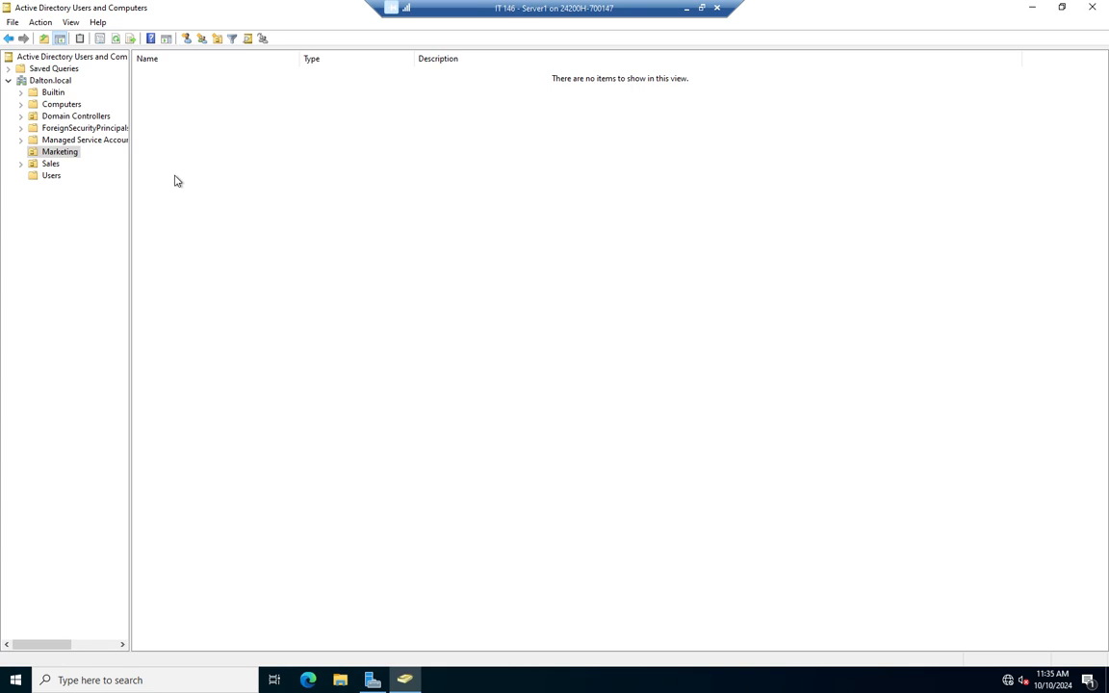
Bring up the New submenu for the Marketing OU to list the creatable object types.
{"action": "right_click", "coordinate": [57, 152]}
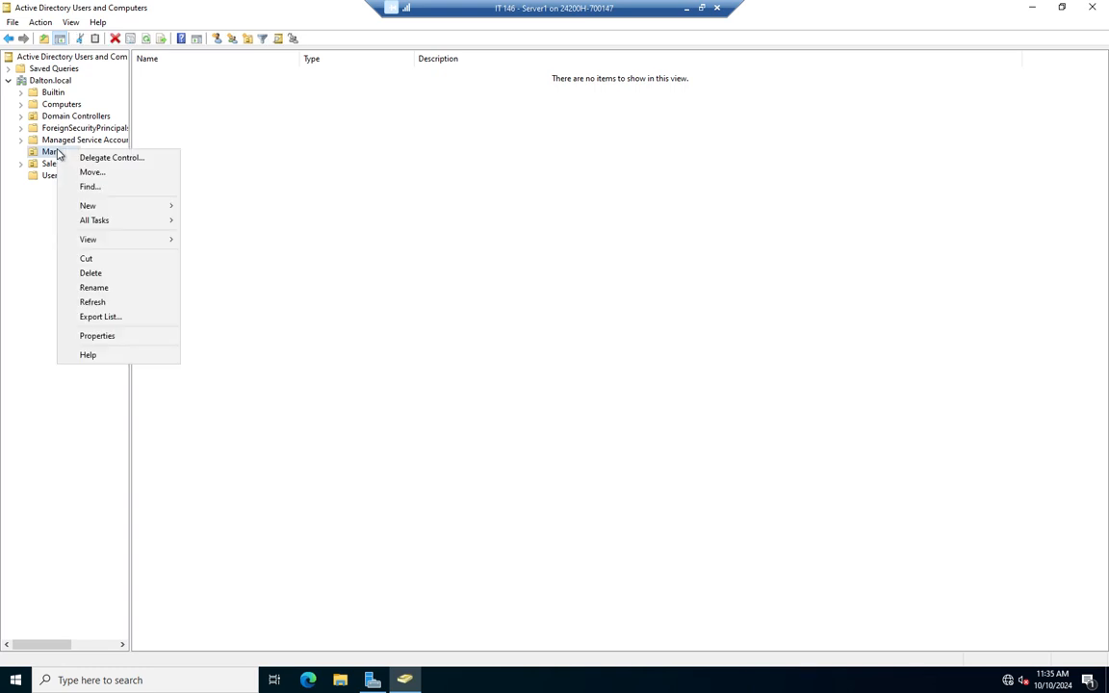
{"action": "mouse_move", "coordinate": [138, 206]}
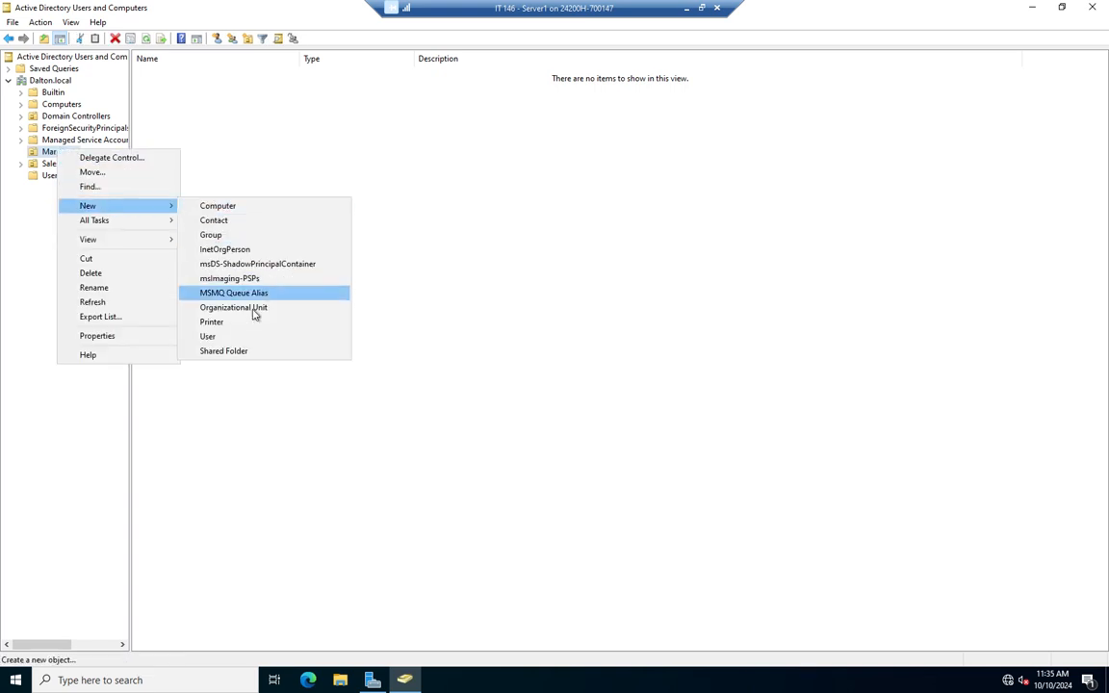
{"action": "left_click", "coordinate": [491, 195]}
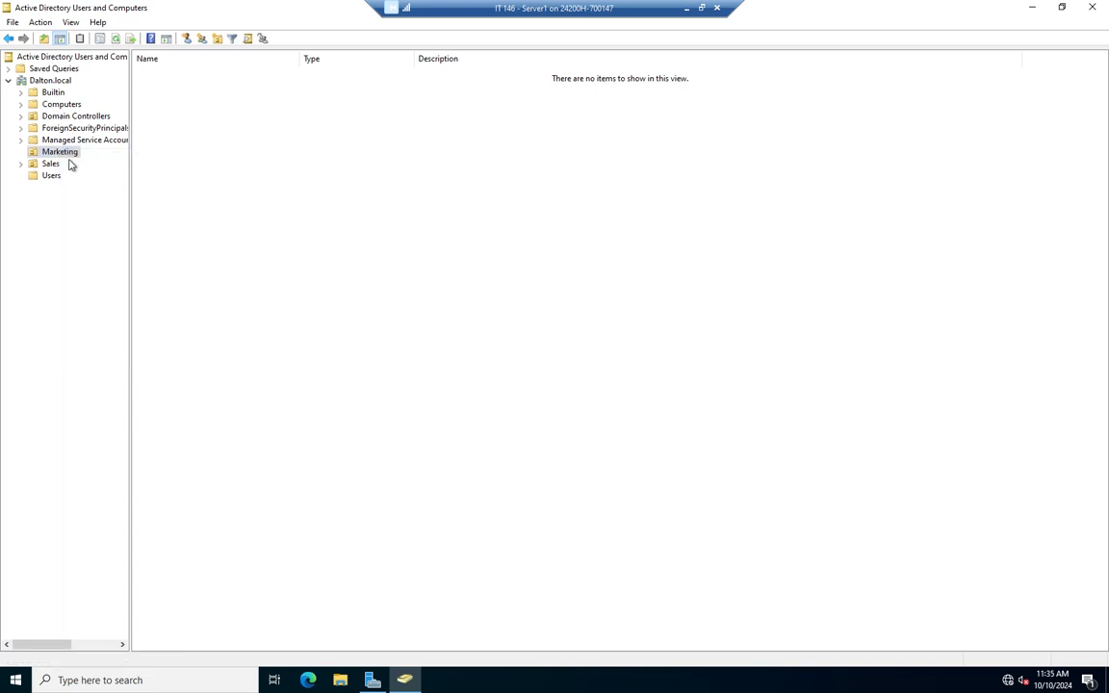
{"action": "right_click", "coordinate": [335, 267]}
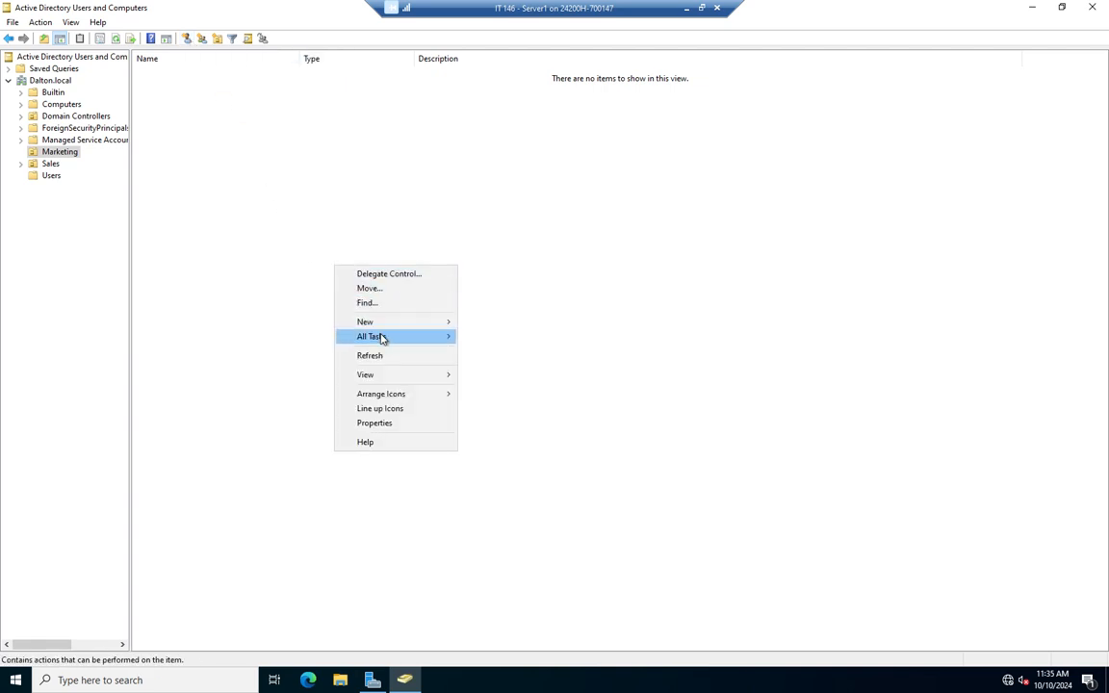
{"action": "mouse_move", "coordinate": [386, 330]}
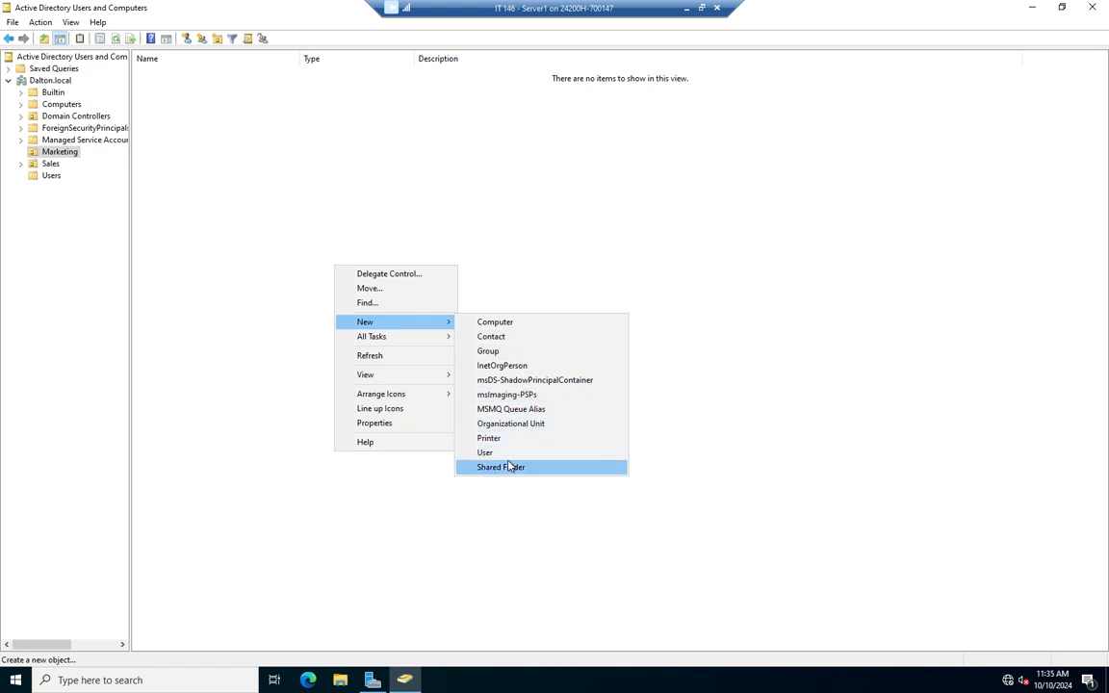
{"action": "left_click", "coordinate": [296, 288]}
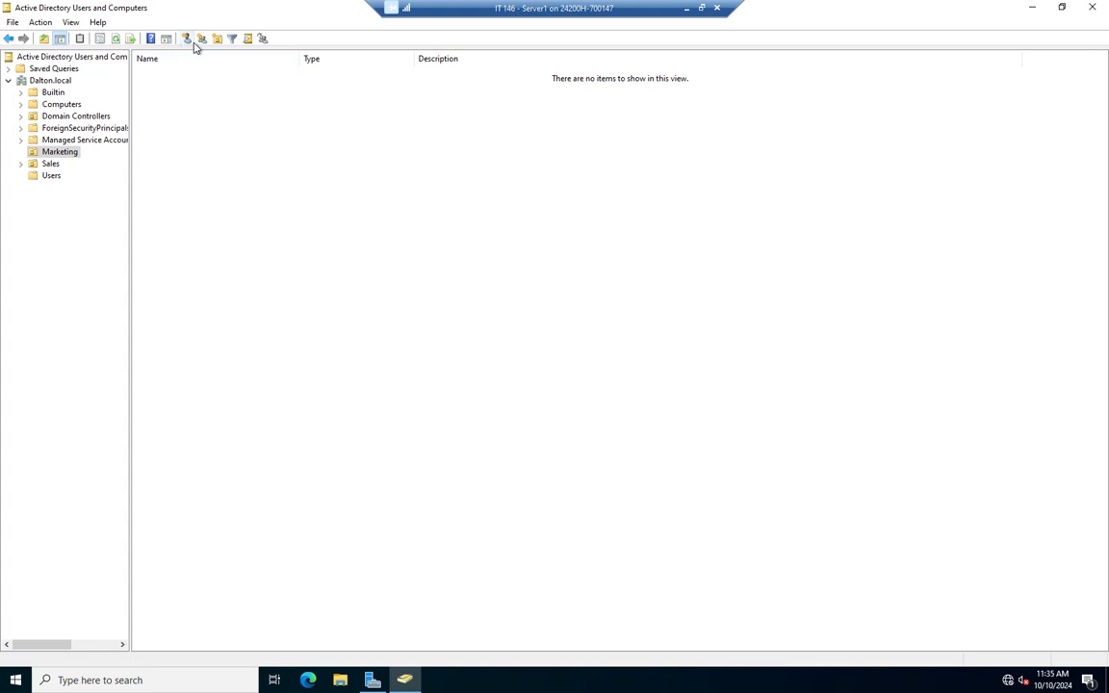
{"action": "right_click", "coordinate": [299, 165]}
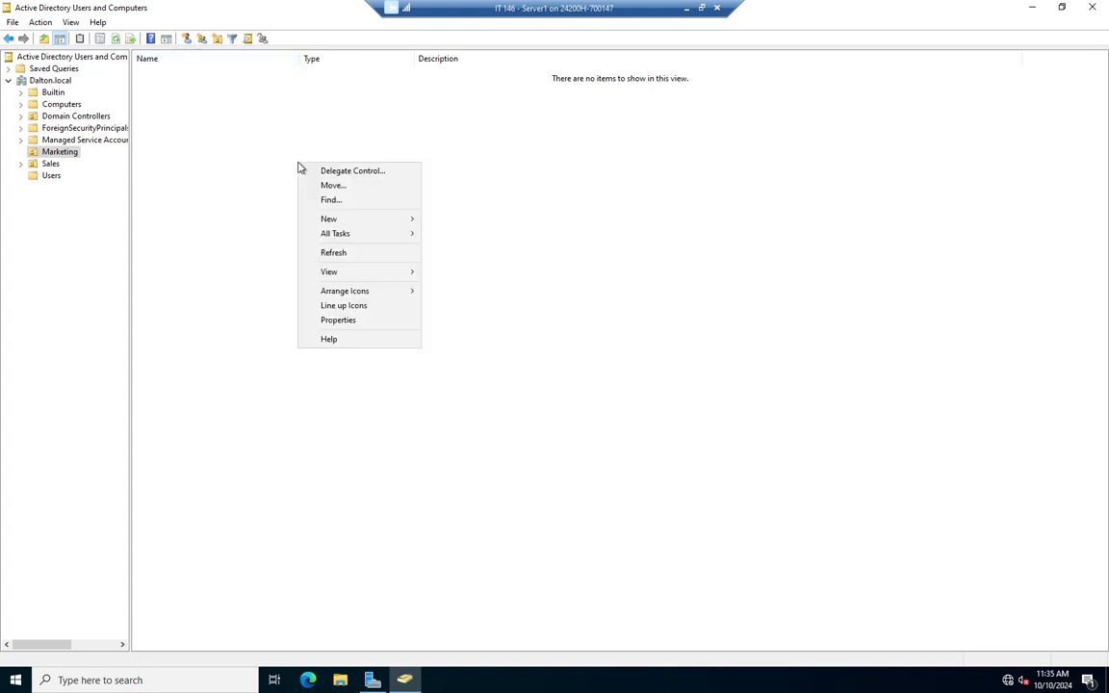
{"action": "mouse_move", "coordinate": [371, 227]}
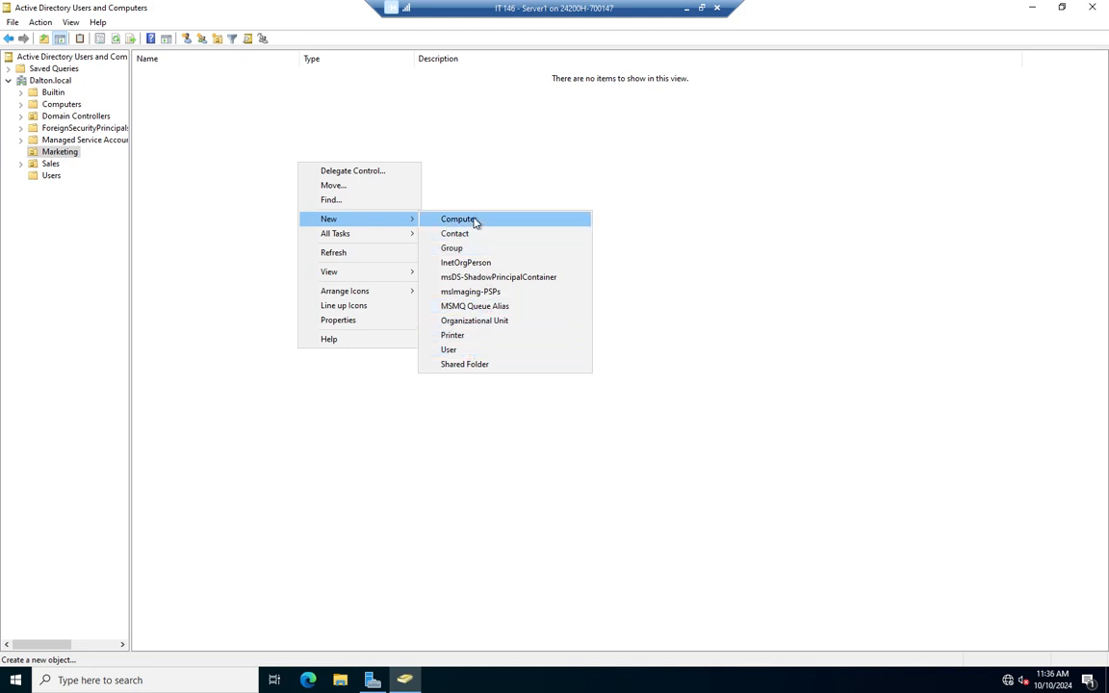
Start a New User in Marketing and enter the user's first and last name.
{"action": "left_click", "coordinate": [460, 349]}
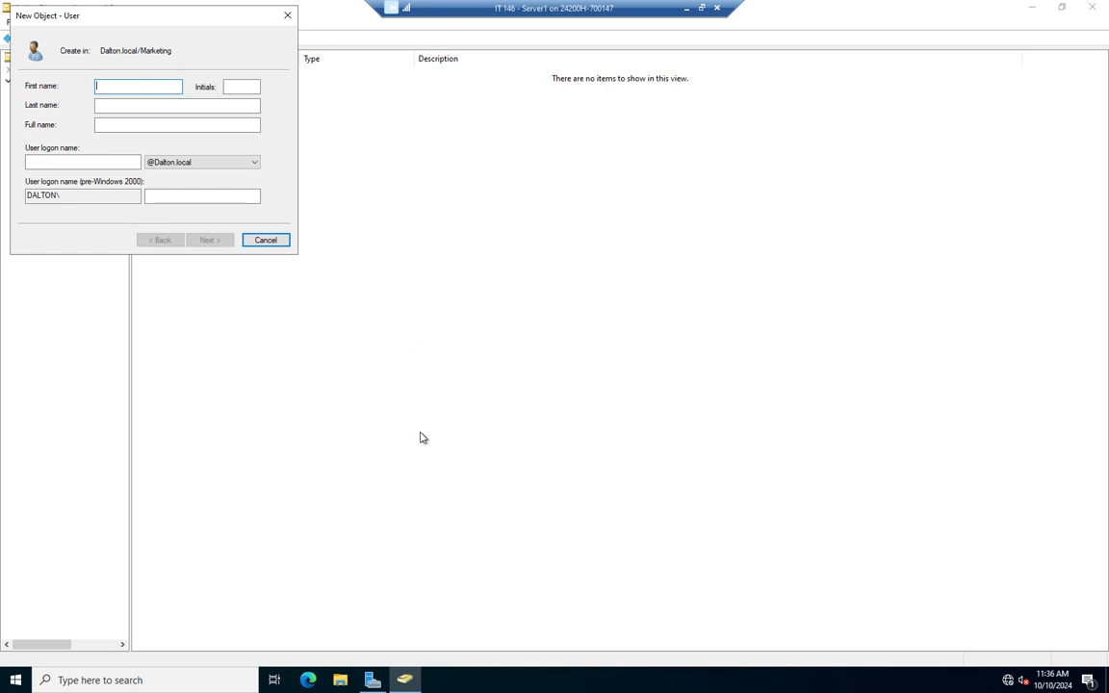
{"action": "left_click_drag", "start_coordinate": [267, 15], "coordinate": [627, 237]}
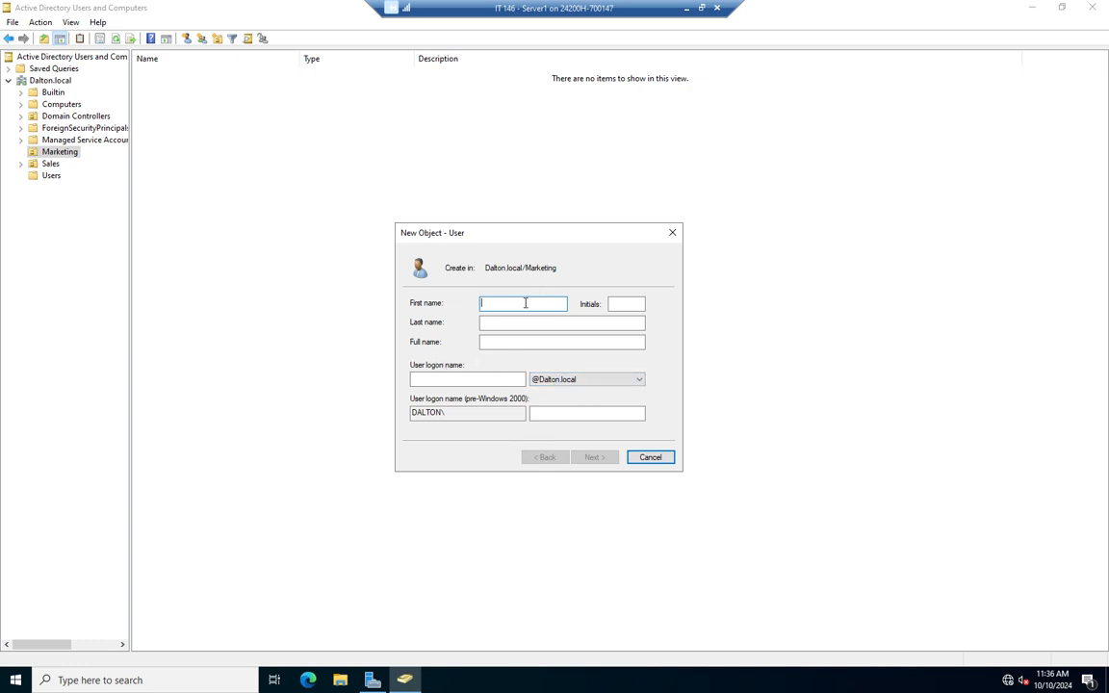
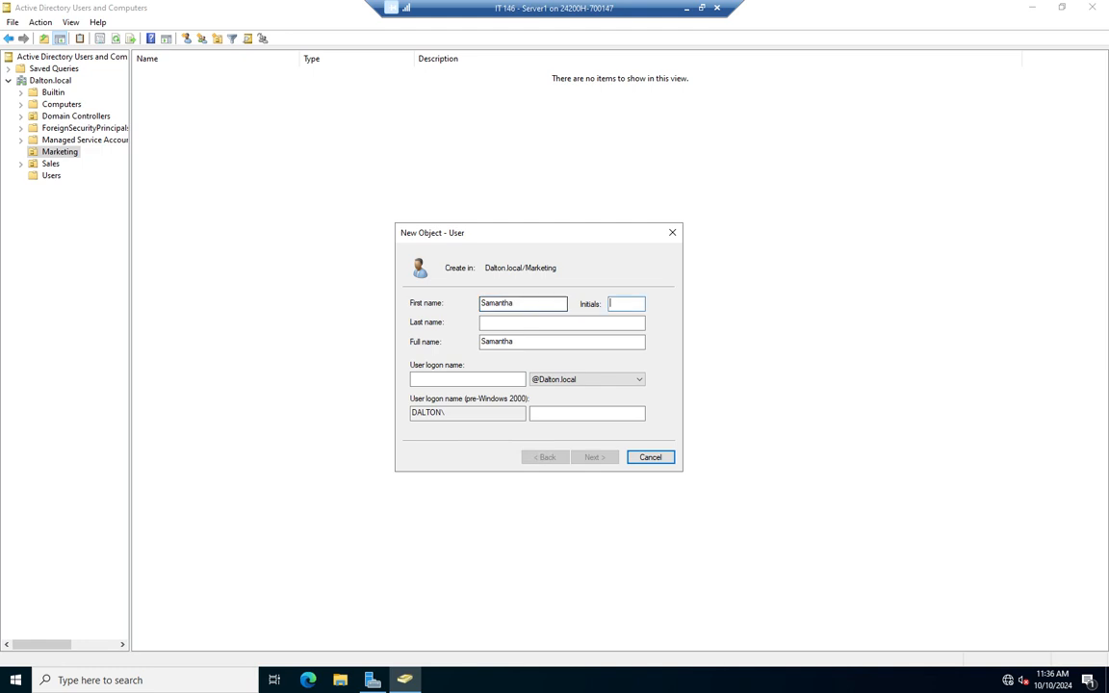
{"action": "key", "text": "Tab"}
{"action": "key", "text": "Tab"}
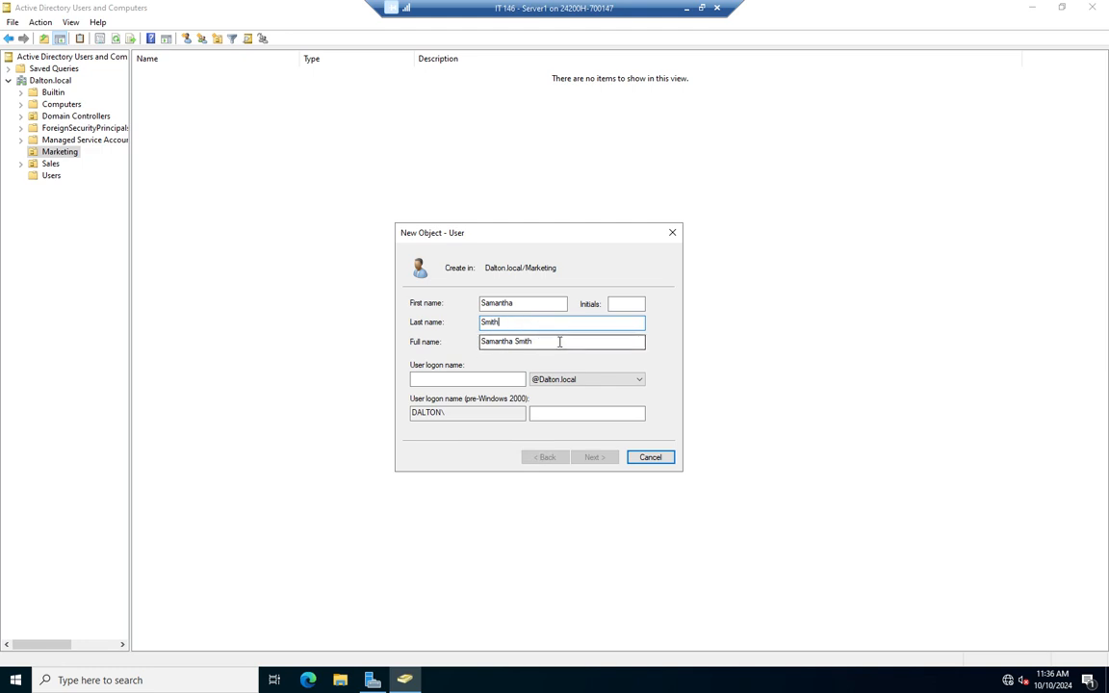
{"action": "left_click", "coordinate": [453, 379]}
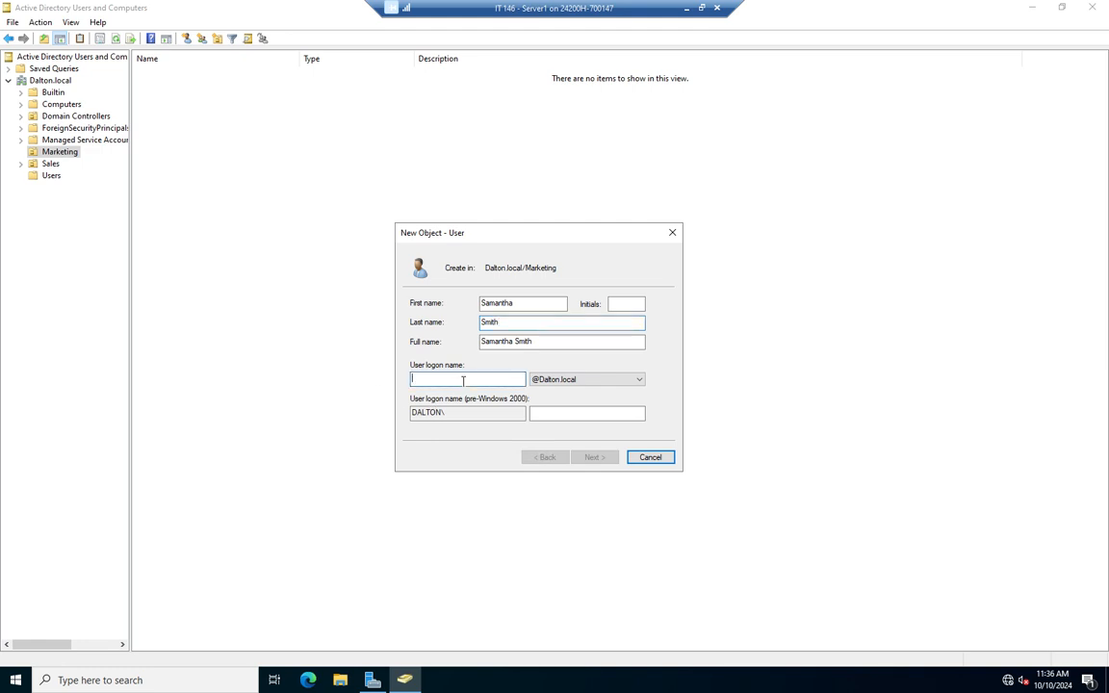
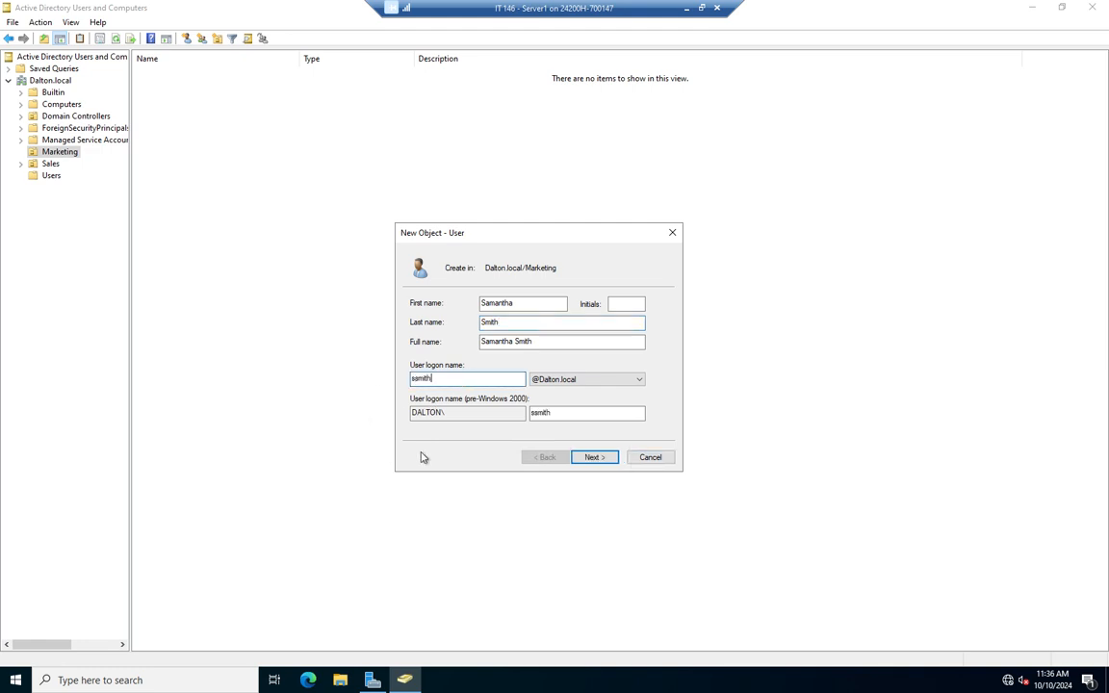
{"action": "left_click", "coordinate": [641, 383]}
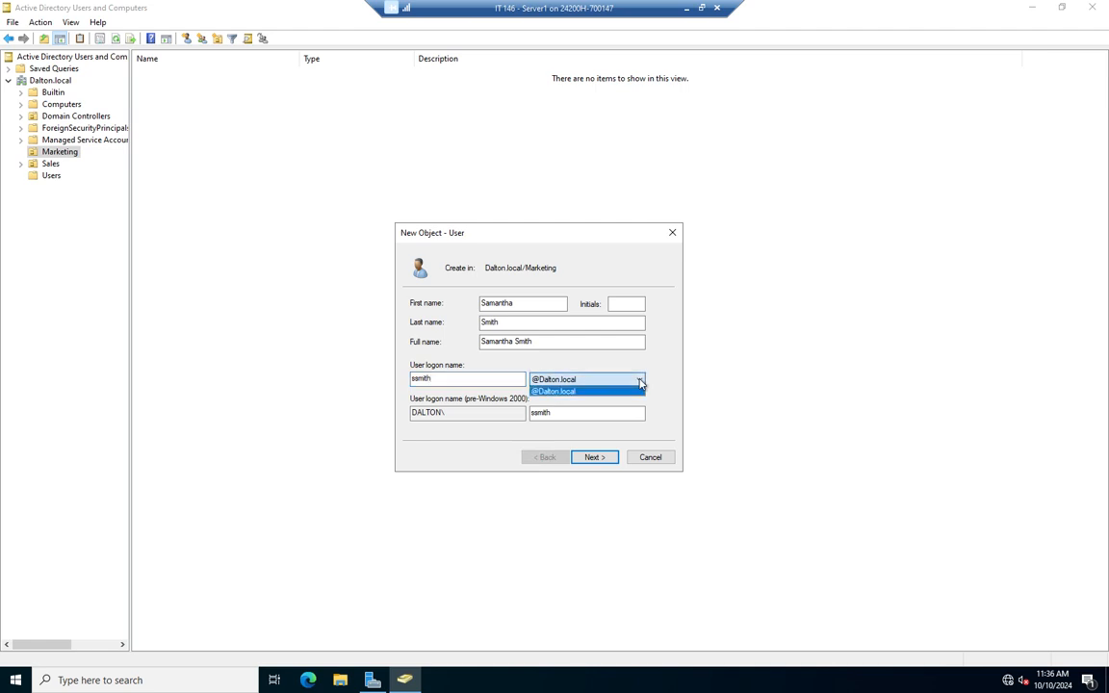
{"action": "left_click", "coordinate": [589, 390]}
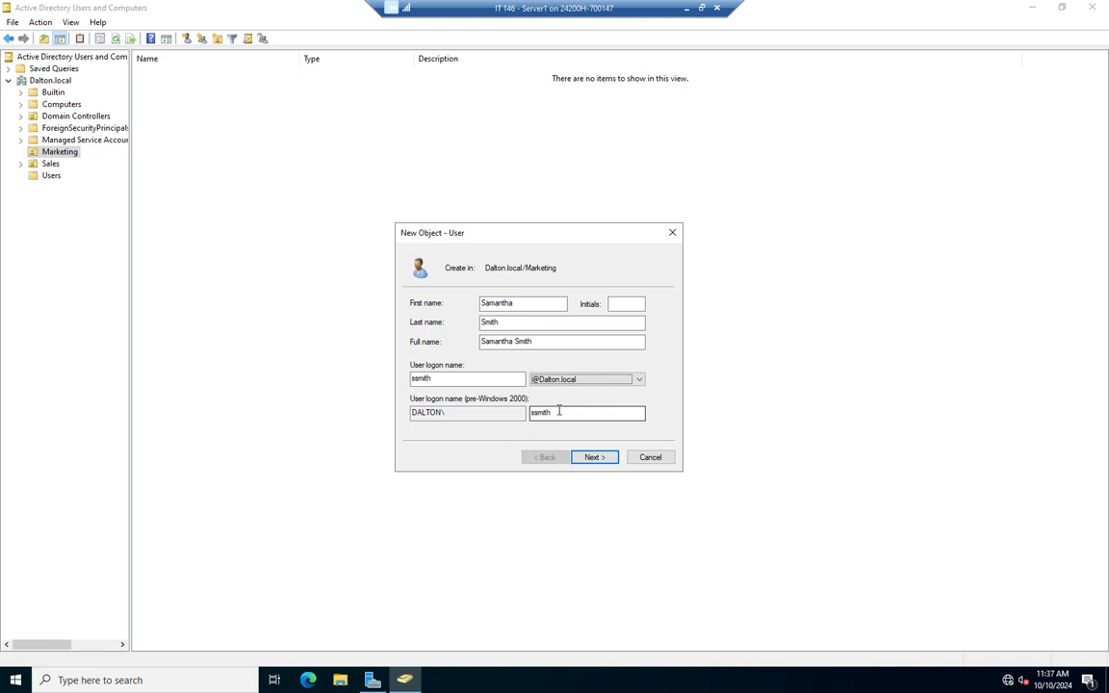
Enter and confirm the initial password, keep change-at-next-logon, and mark the account disabled.
{"action": "left_click", "coordinate": [594, 457]}
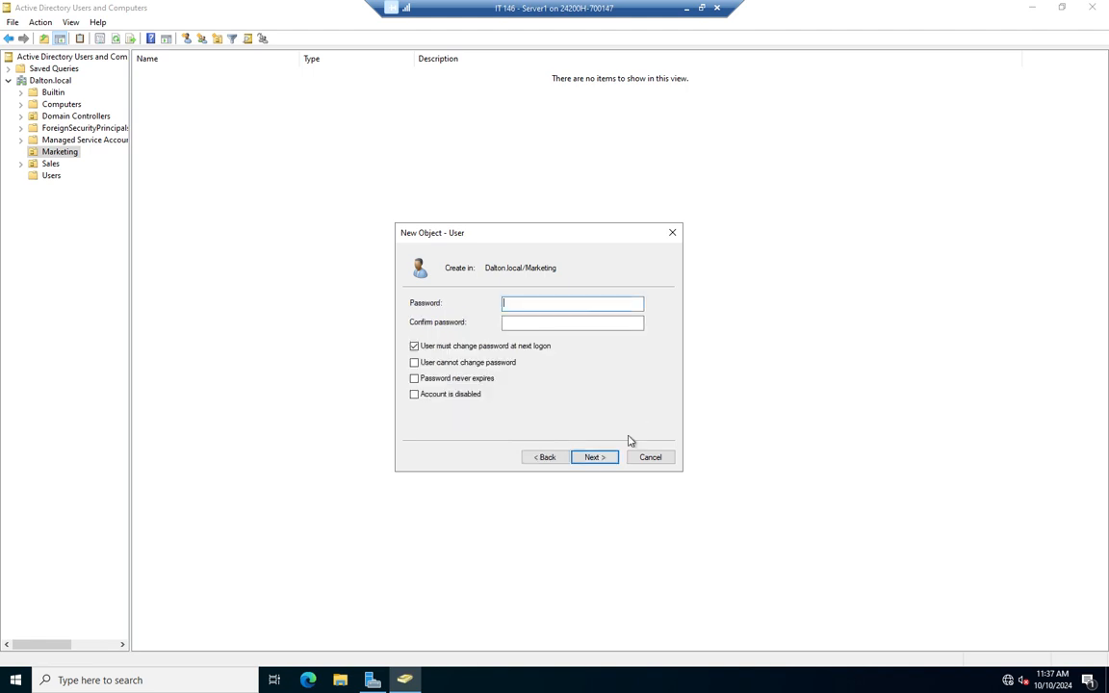
{"action": "left_click", "coordinate": [545, 457]}
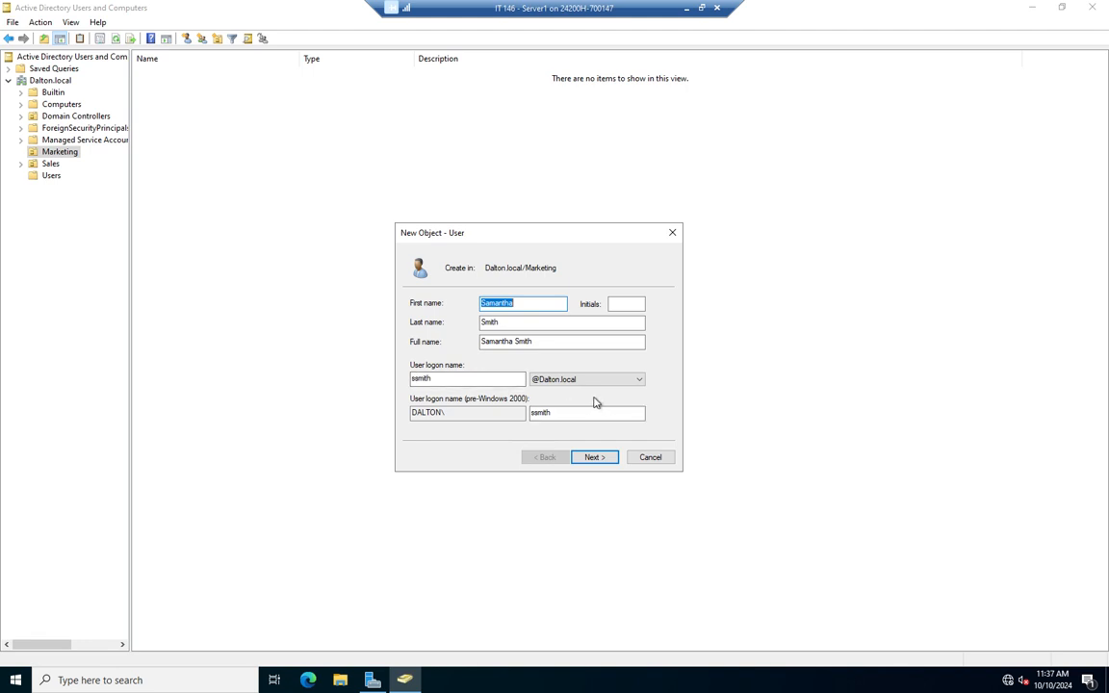
{"action": "left_click", "coordinate": [597, 461]}
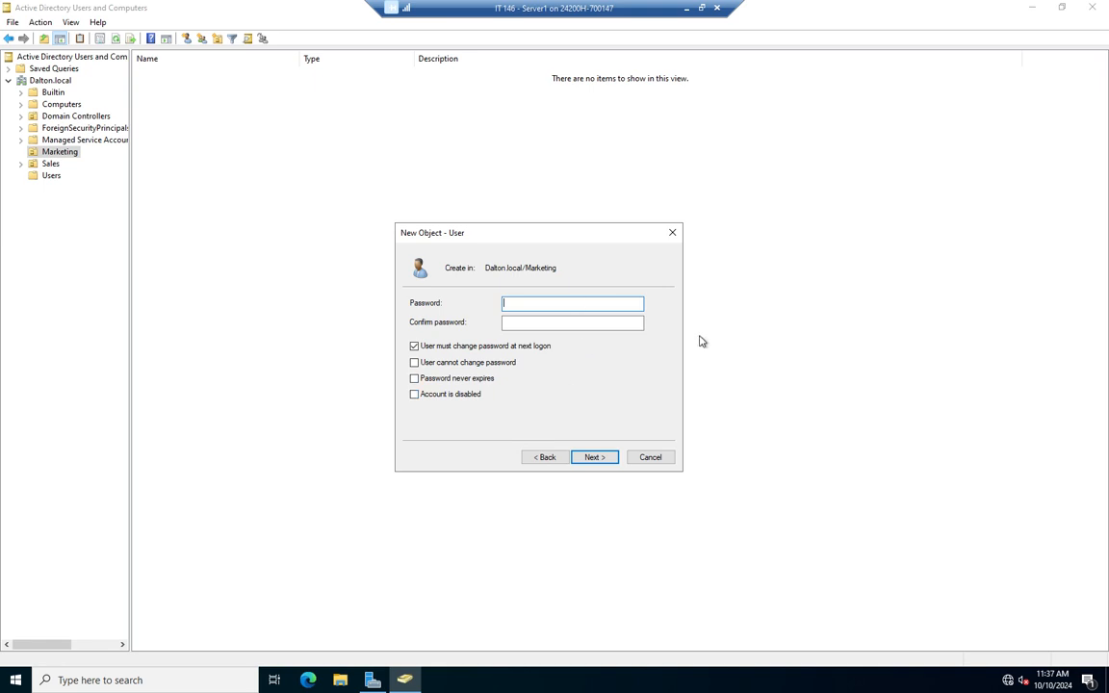
{"action": "type", "text": "Password1"}
{"action": "key", "text": "Tab"}
{"action": "type", "text": "Password1"}
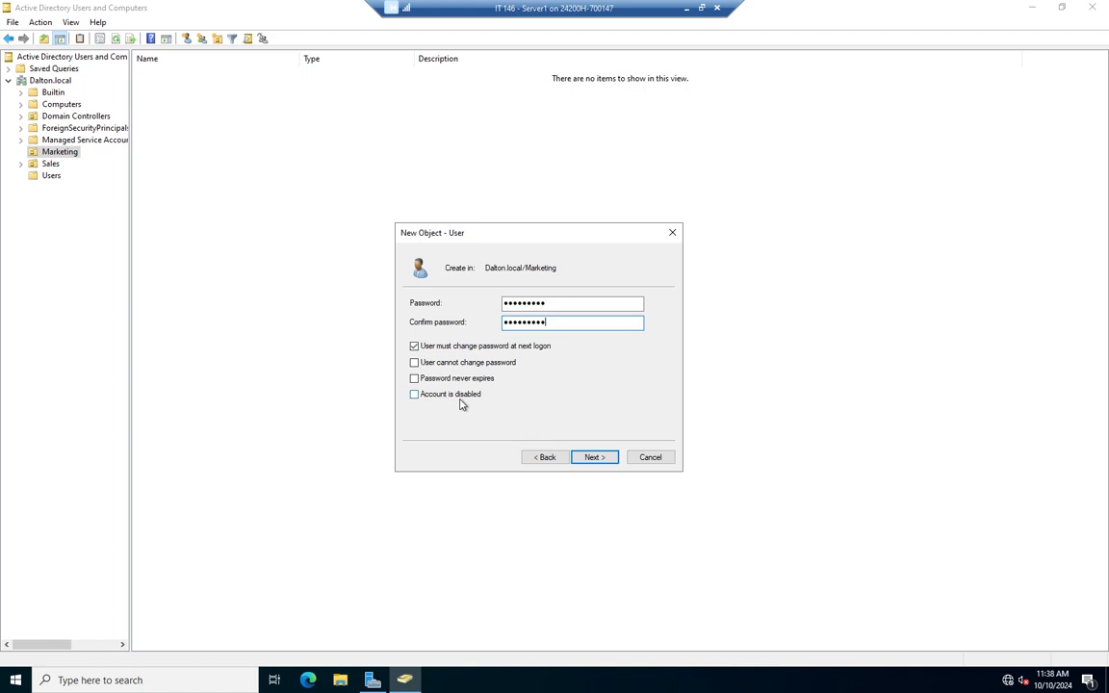
{"action": "left_click", "coordinate": [413, 395]}
Finish creating the user from the summary page, then view the Sales OU's Sales_User group.
{"action": "left_click", "coordinate": [593, 458]}
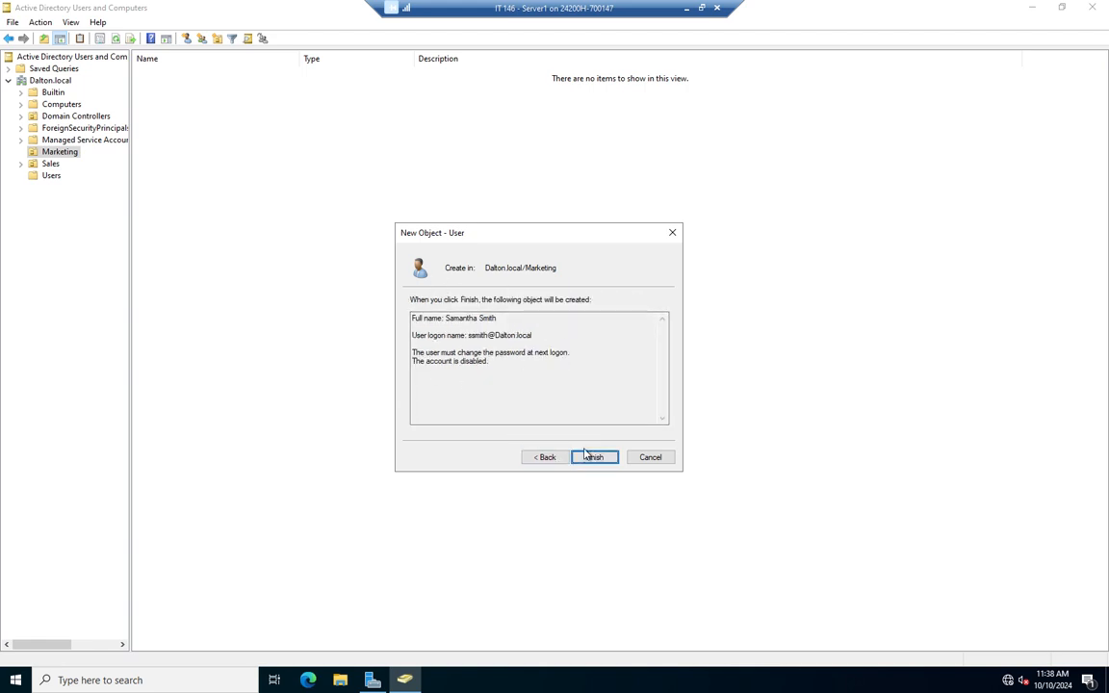
{"action": "left_click", "coordinate": [589, 458]}
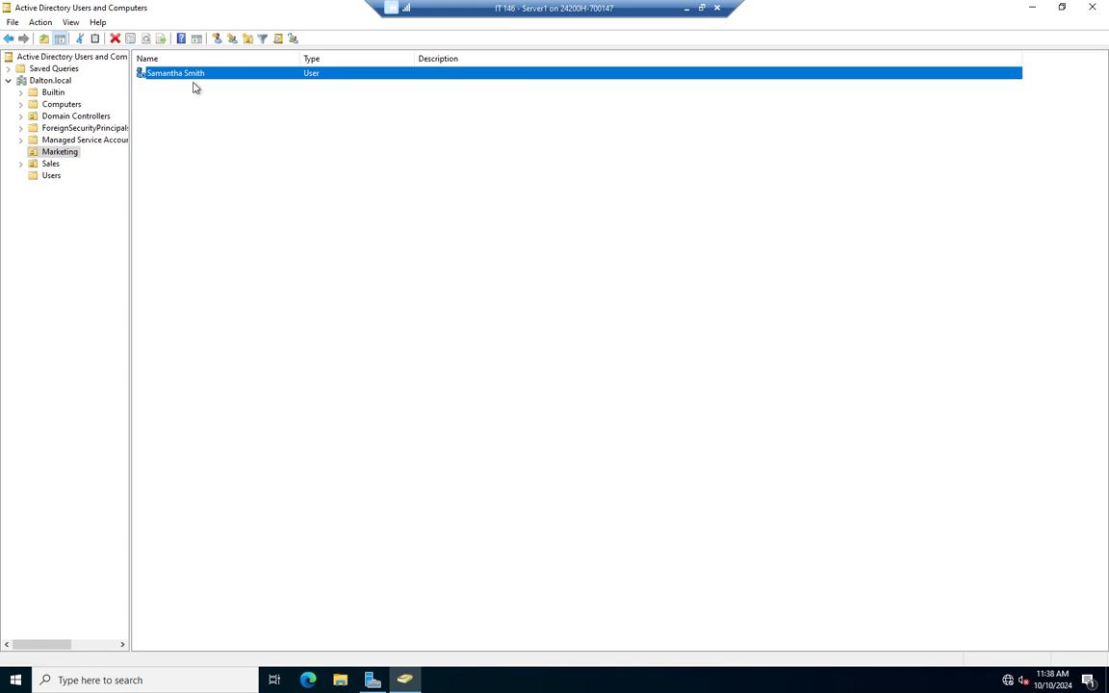
{"action": "left_click", "coordinate": [43, 165]}
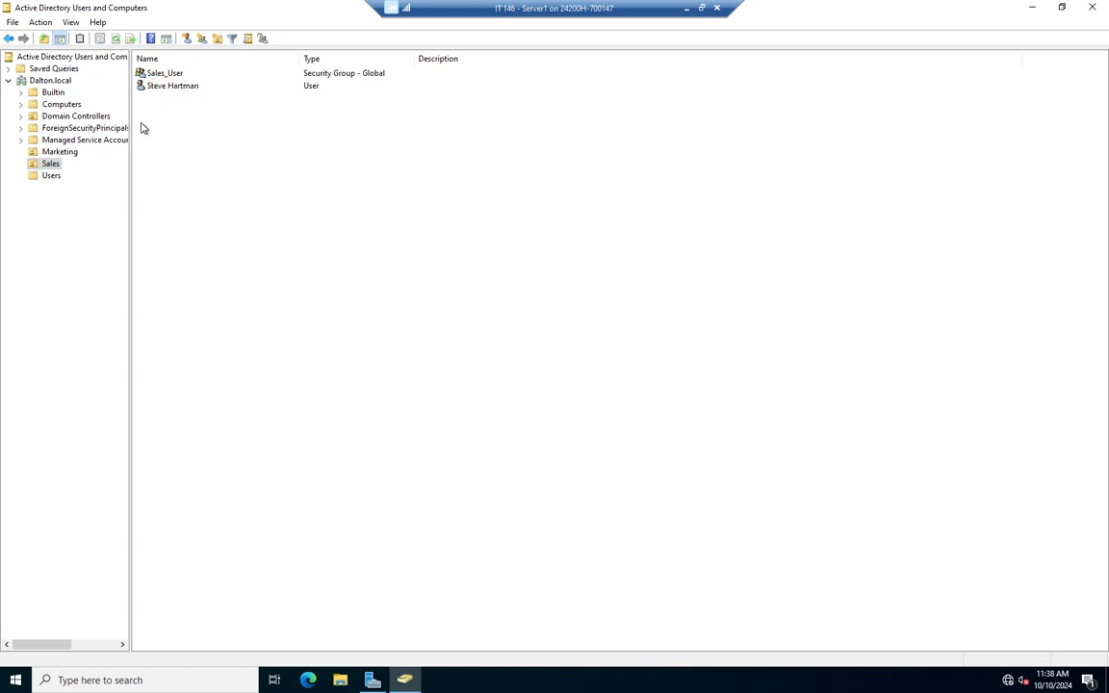
Switch between Sales and Marketing, ending on Marketing with the new user listed.
{"action": "left_click", "coordinate": [55, 151]}
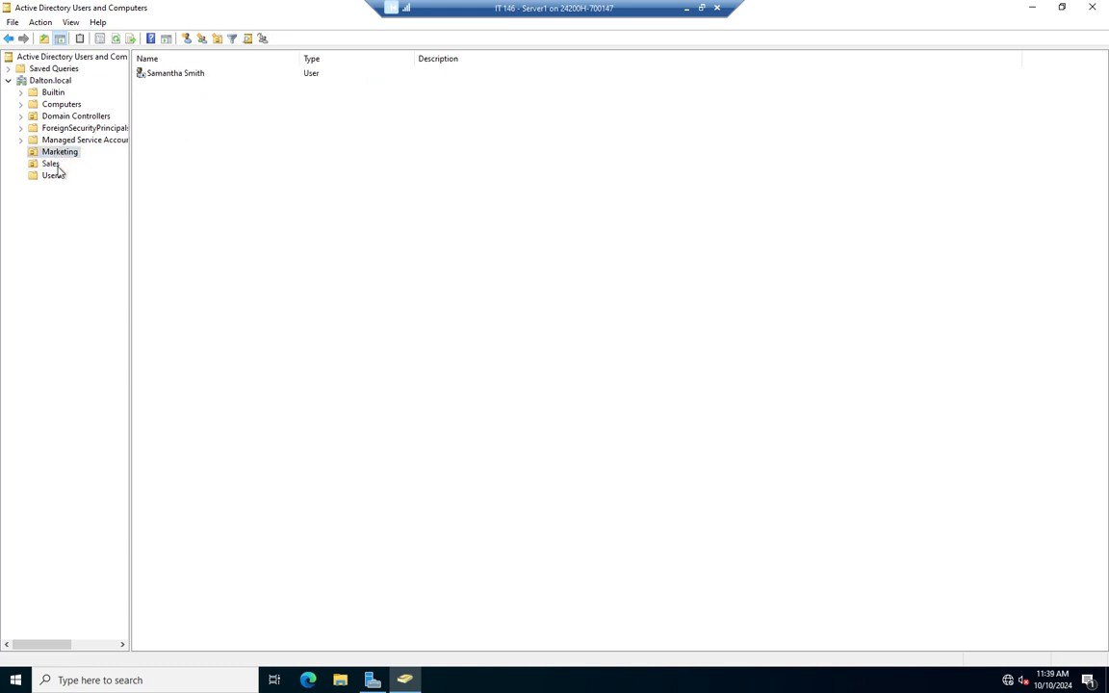
{"action": "left_click", "coordinate": [51, 164]}
{"action": "left_click", "coordinate": [56, 151]}
{"action": "left_click", "coordinate": [51, 165]}
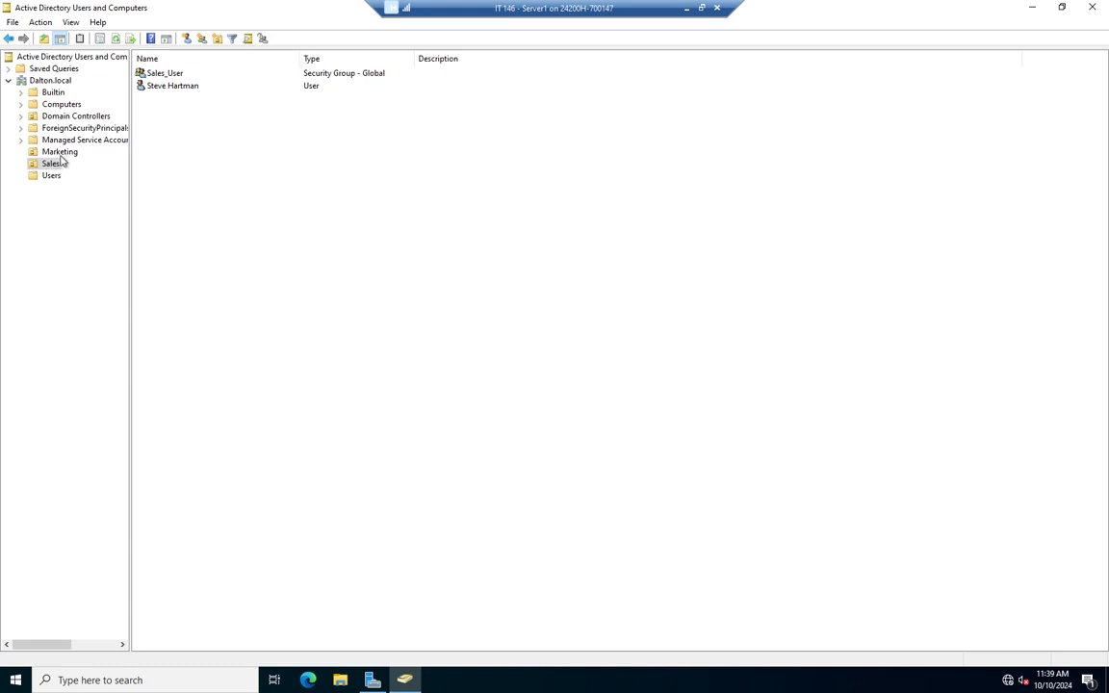
{"action": "left_click", "coordinate": [62, 152]}
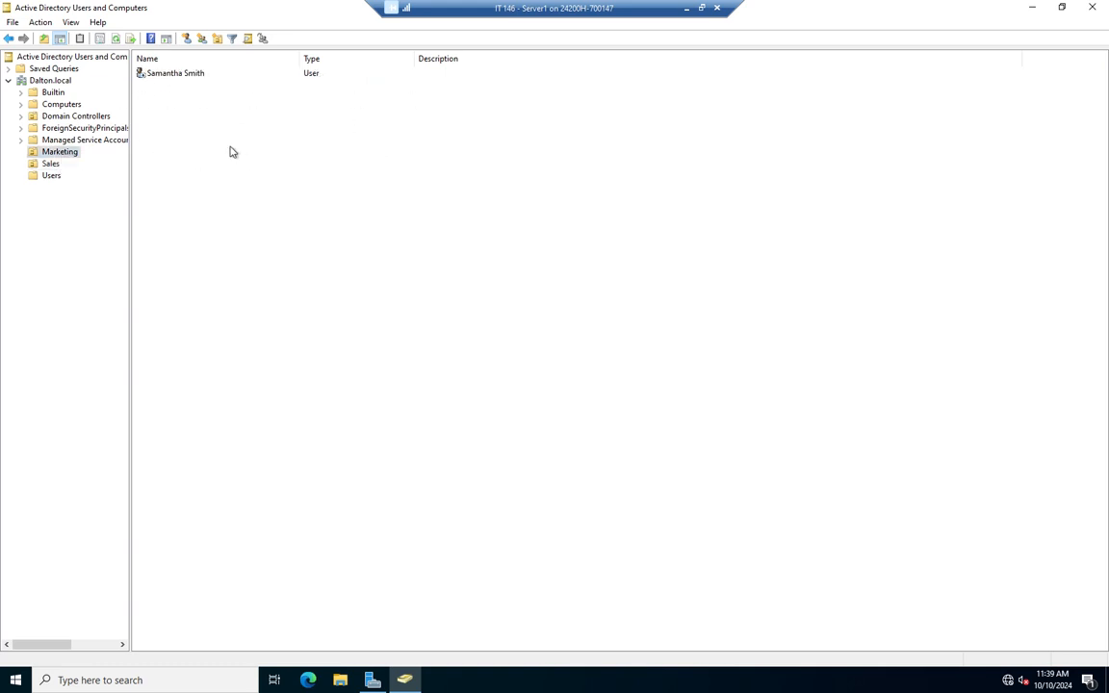
Open the new user's Properties dialog and shift it slightly left to review her names.
{"action": "double_click", "coordinate": [175, 75]}
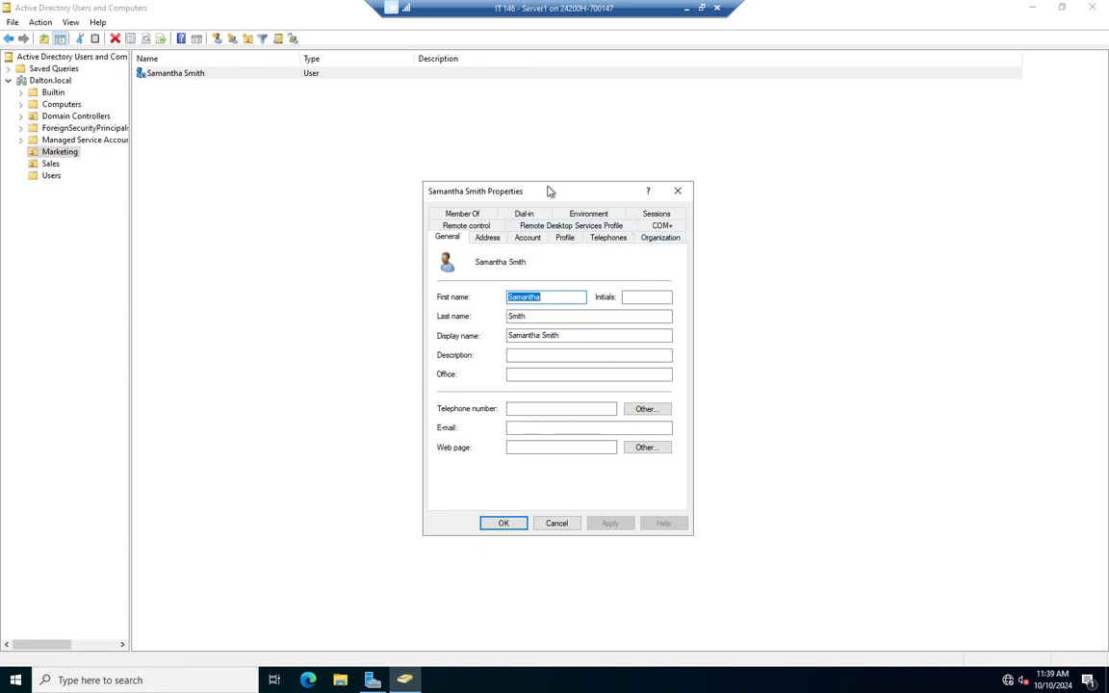
{"action": "left_click_drag", "start_coordinate": [546, 186], "coordinate": [466, 186]}
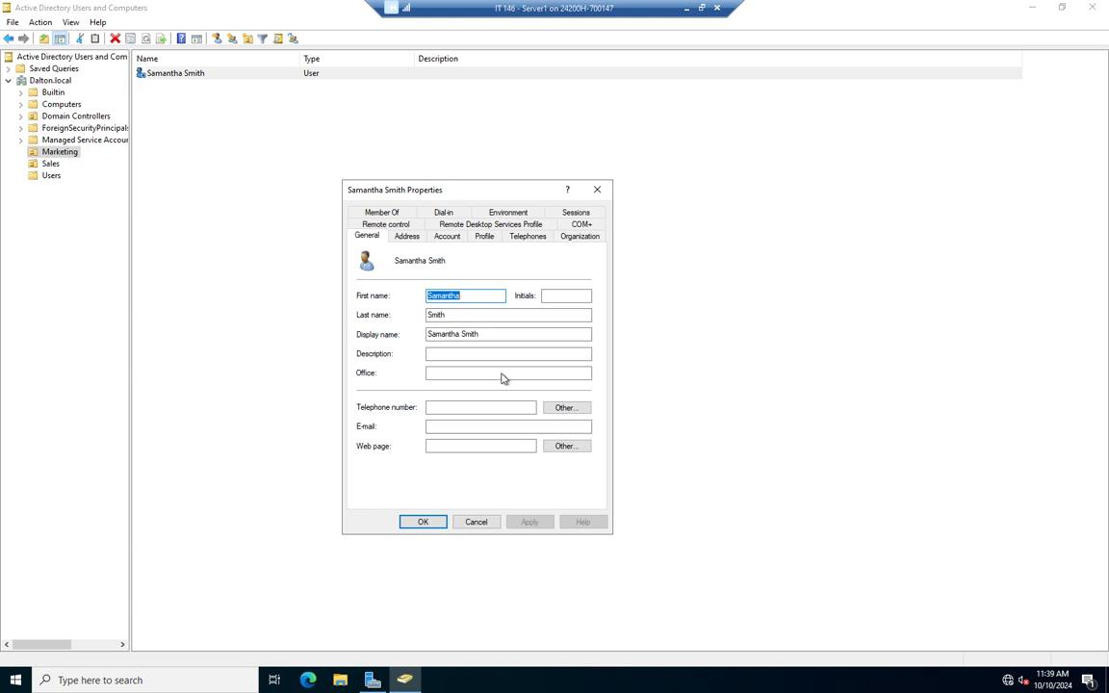
Glance at the empty Address page, then show the Account page's logon names and options.
{"action": "left_click", "coordinate": [412, 239]}
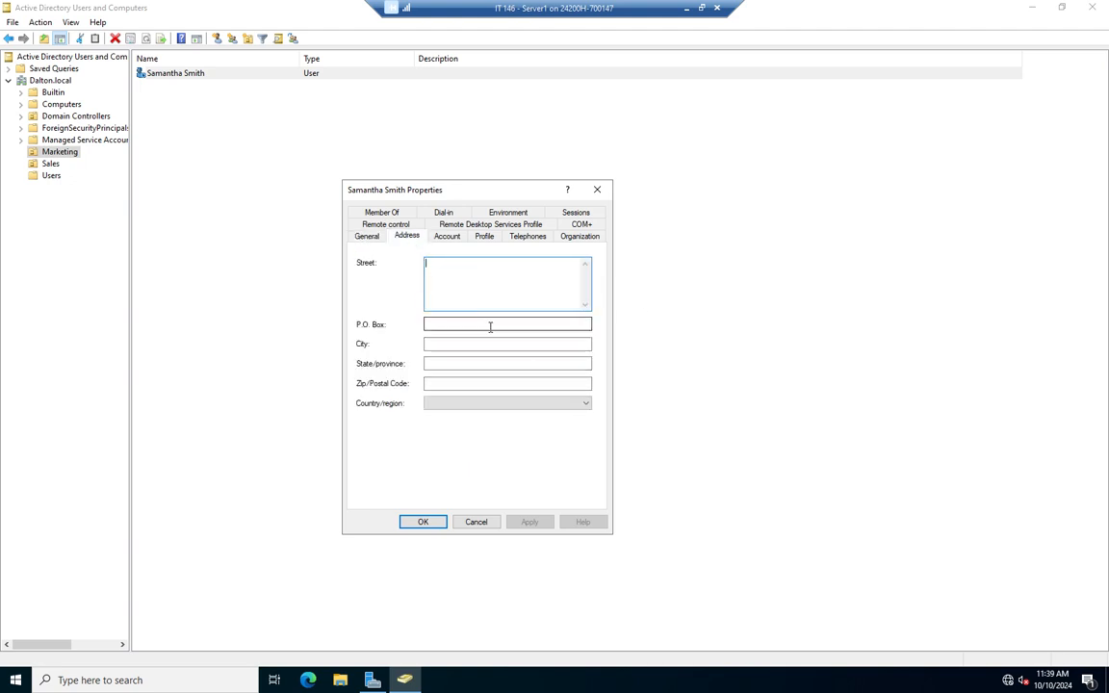
{"action": "left_click", "coordinate": [446, 237]}
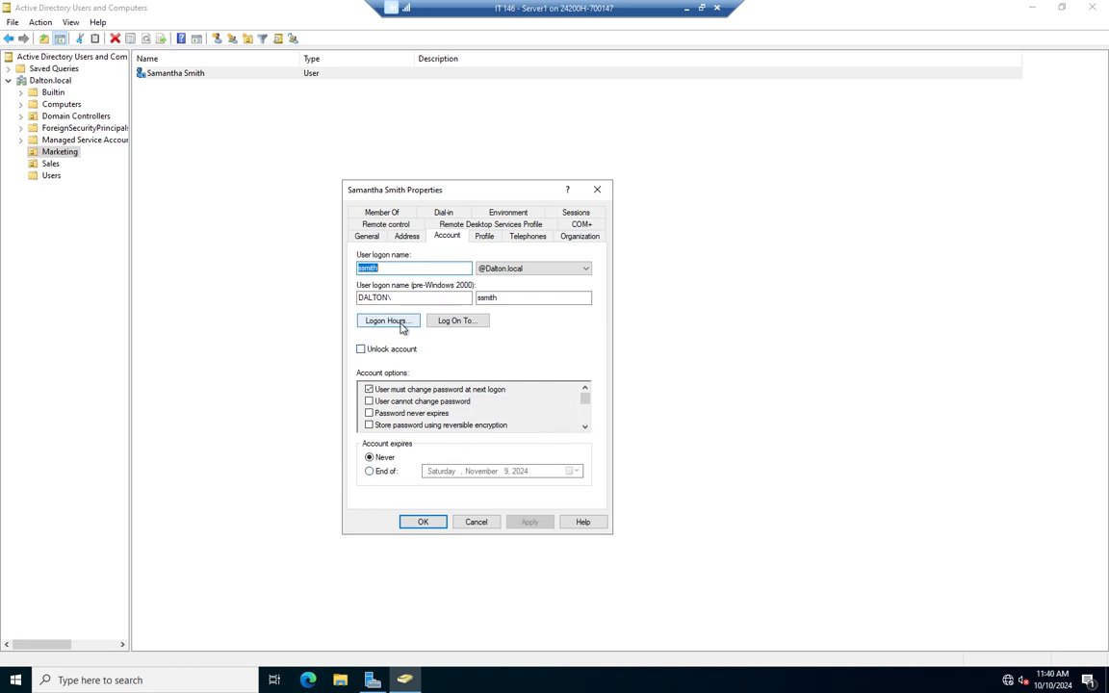
Scroll the account options, clear 'Account is disabled', then check the empty Profile settings.
{"action": "left_click", "coordinate": [585, 427]}
{"action": "left_click", "coordinate": [584, 427]}
{"action": "left_click", "coordinate": [585, 427]}
{"action": "left_click", "coordinate": [584, 427]}
{"action": "left_click", "coordinate": [585, 427]}
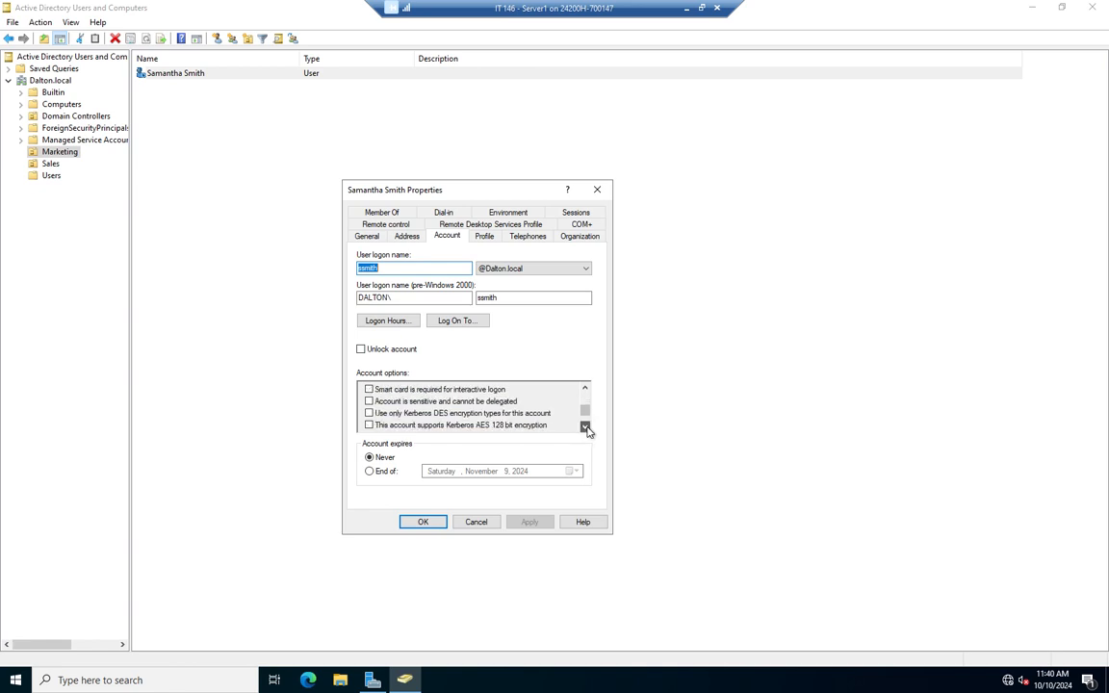
{"action": "left_click", "coordinate": [585, 390]}
{"action": "left_click", "coordinate": [585, 389]}
{"action": "left_click", "coordinate": [584, 389]}
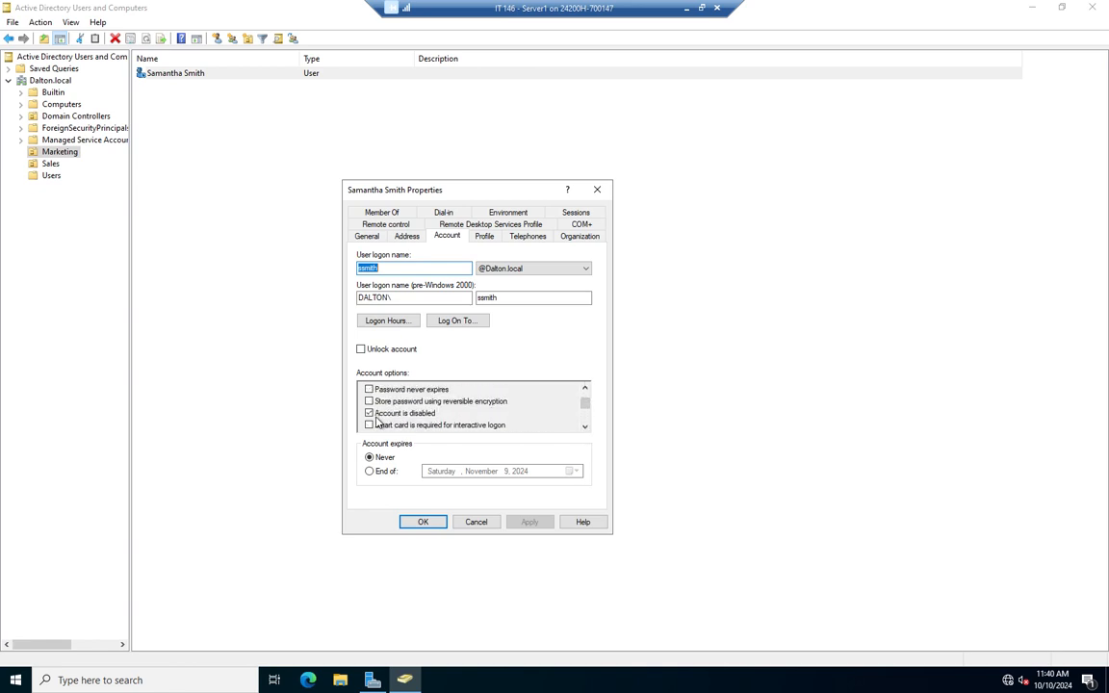
{"action": "left_click", "coordinate": [369, 413]}
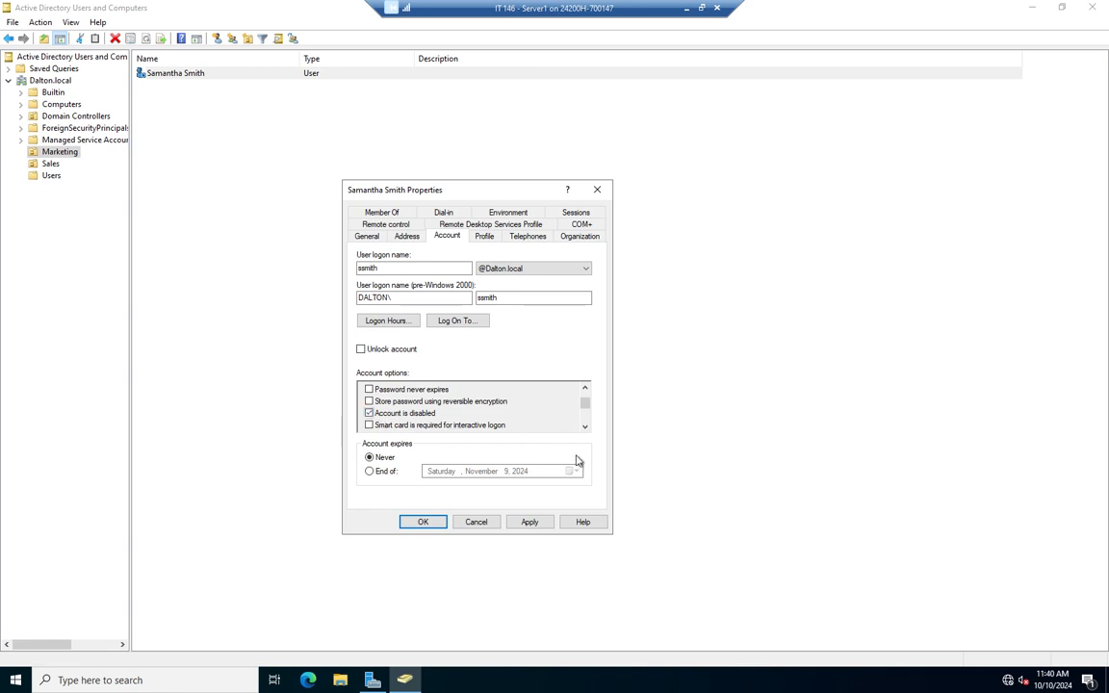
{"action": "left_click", "coordinate": [484, 238]}
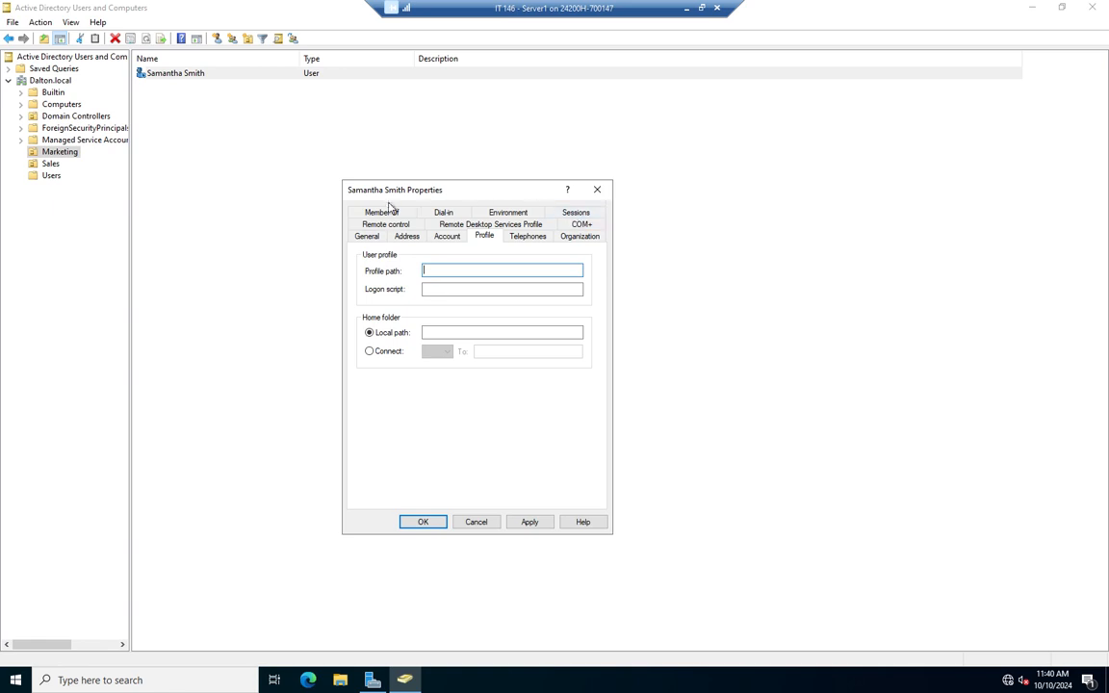
Confirm membership in Domain Users only, then apply and close the Properties dialog.
{"action": "left_click", "coordinate": [386, 214]}
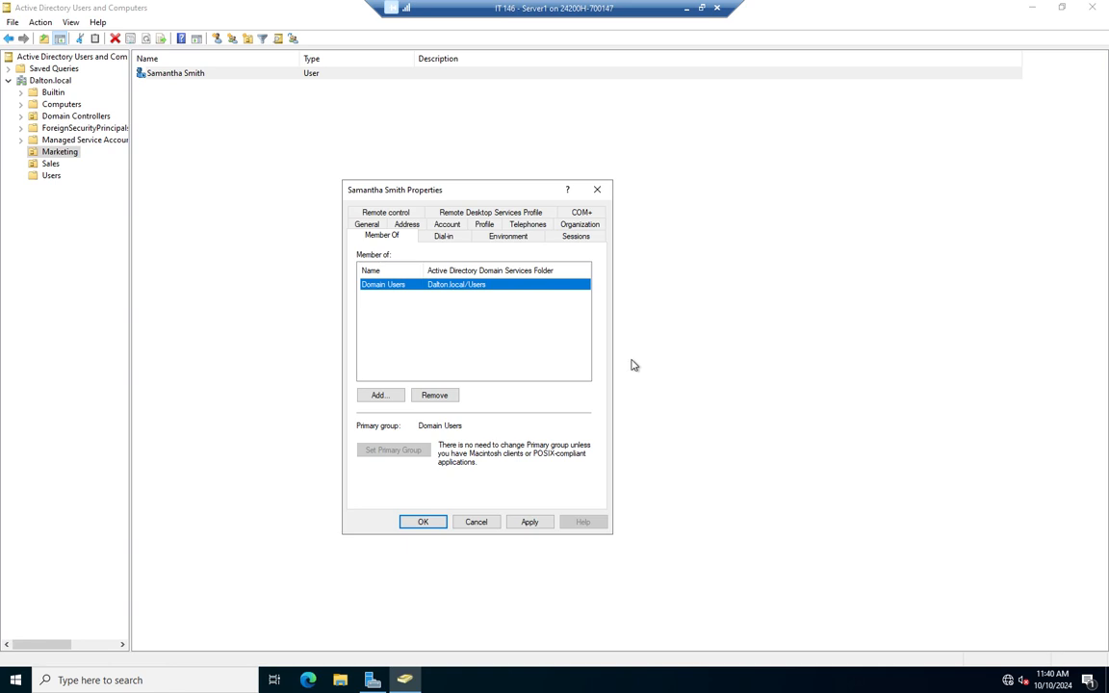
{"action": "left_click", "coordinate": [527, 525]}
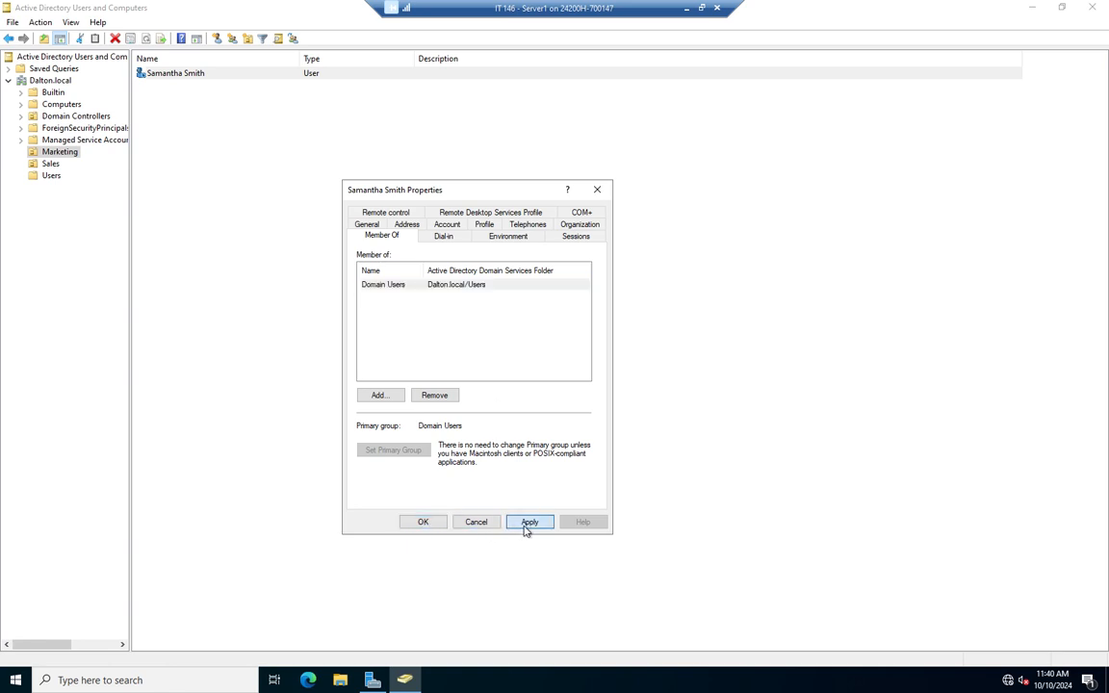
{"action": "left_click", "coordinate": [433, 524]}
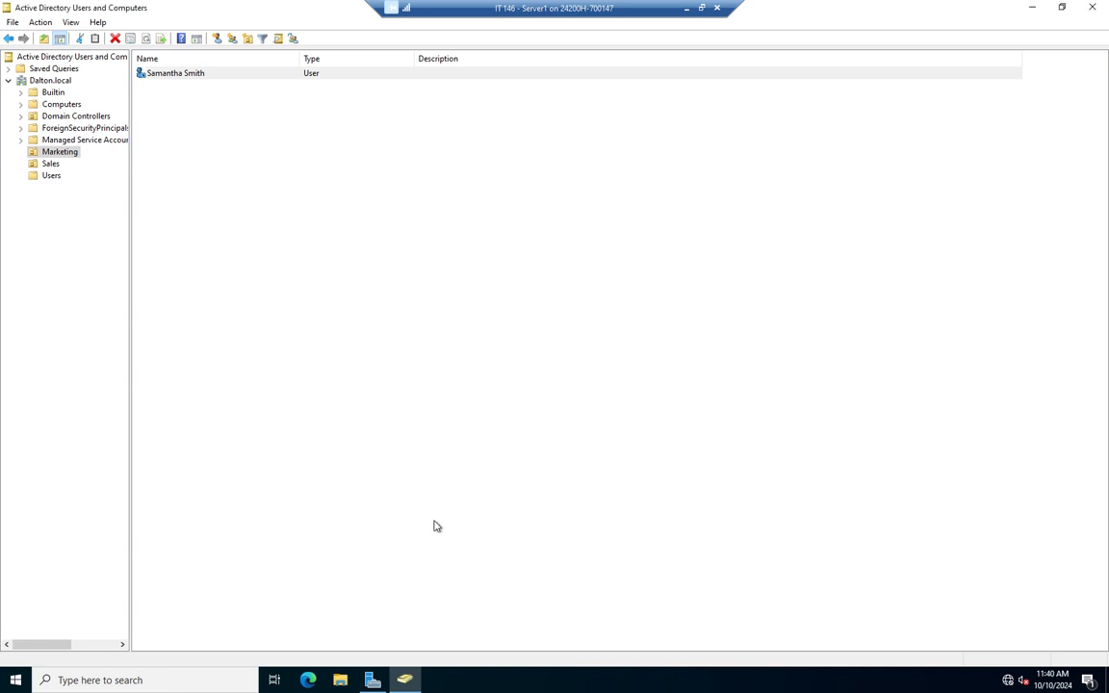
Enable the new Marketing user's account via Enable Account and acknowledge the confirmation.
{"action": "right_click", "coordinate": [170, 81]}
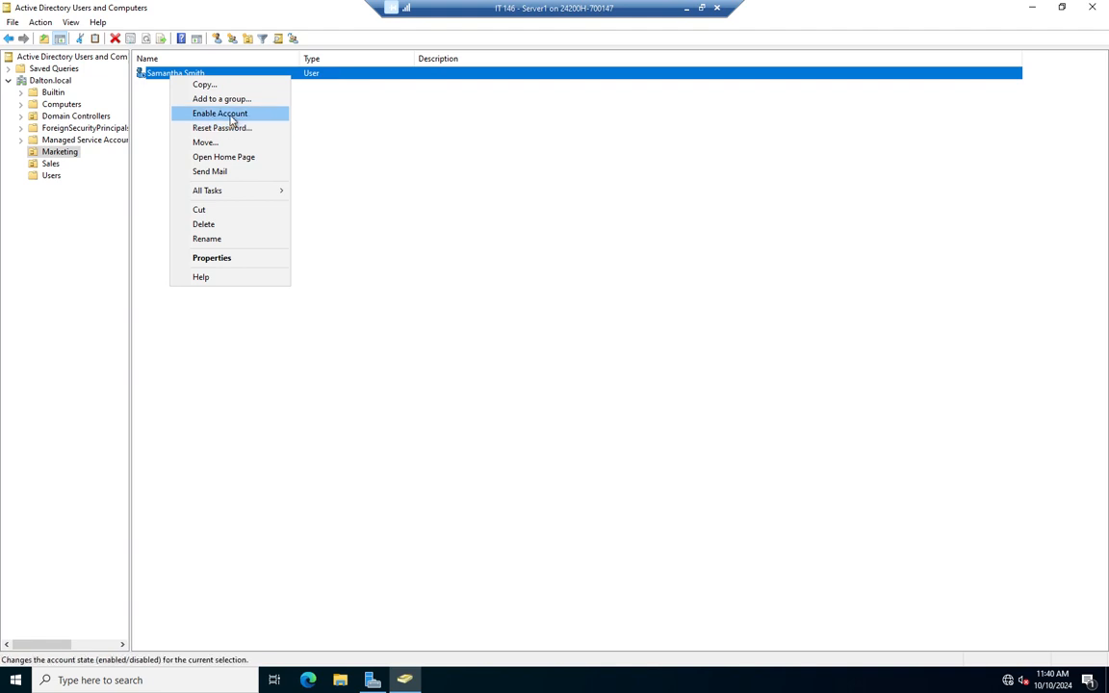
{"action": "left_click", "coordinate": [364, 138]}
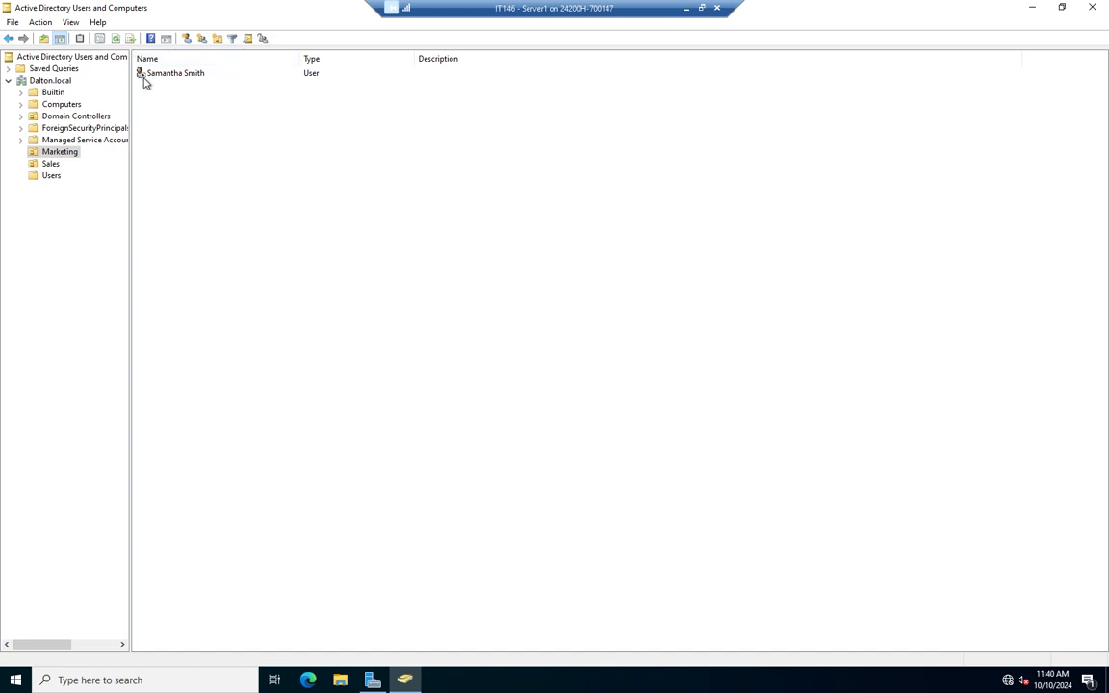
{"action": "right_click", "coordinate": [164, 81]}
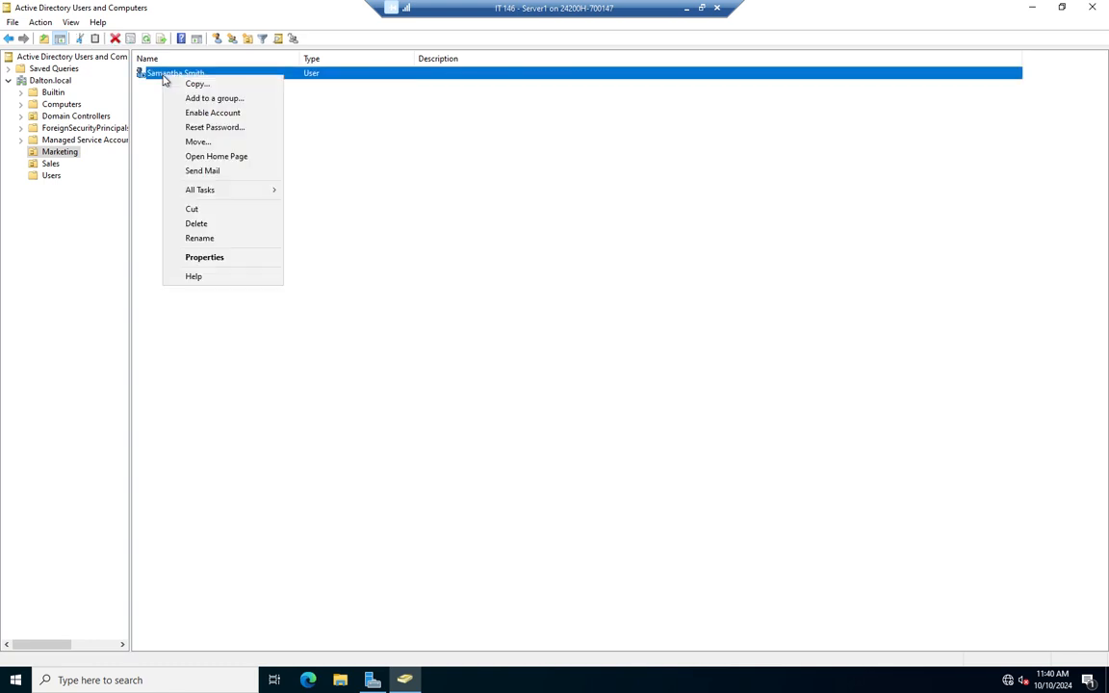
{"action": "left_click", "coordinate": [212, 112]}
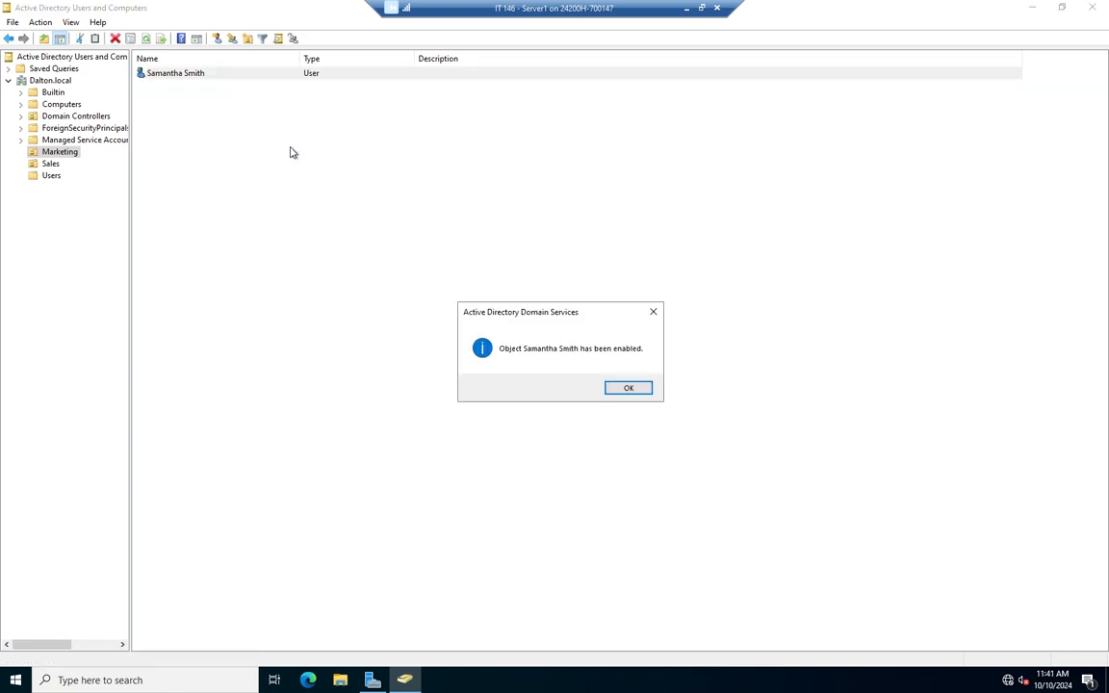
{"action": "left_click", "coordinate": [629, 388]}
{"action": "left_click", "coordinate": [144, 103]}
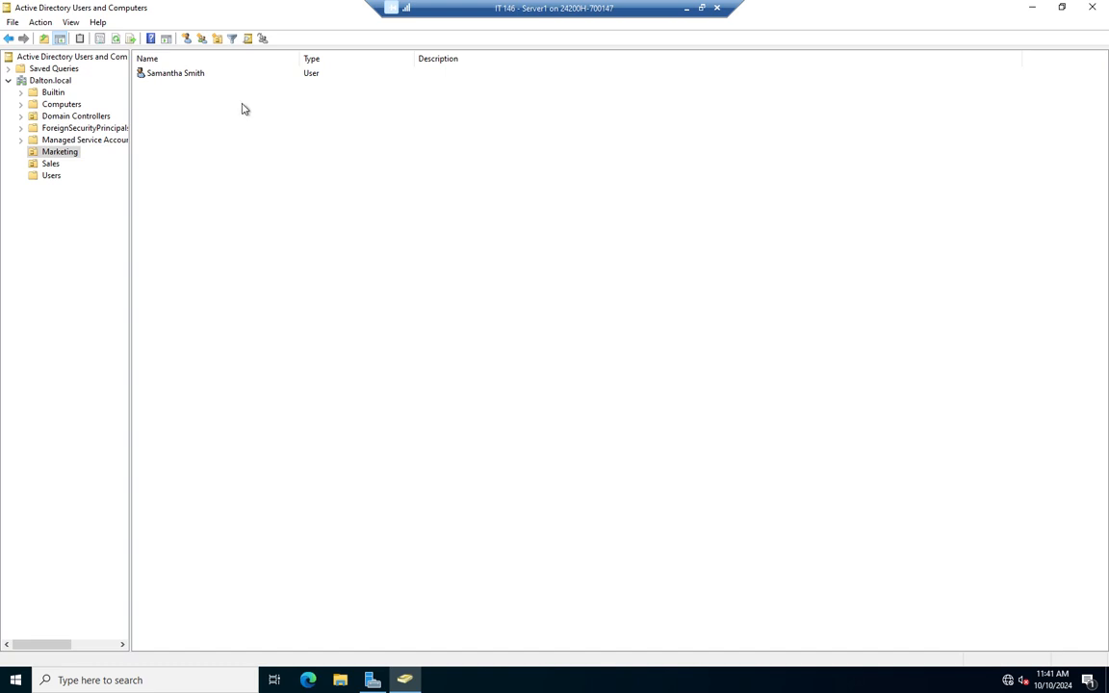
{"action": "right_click", "coordinate": [198, 75]}
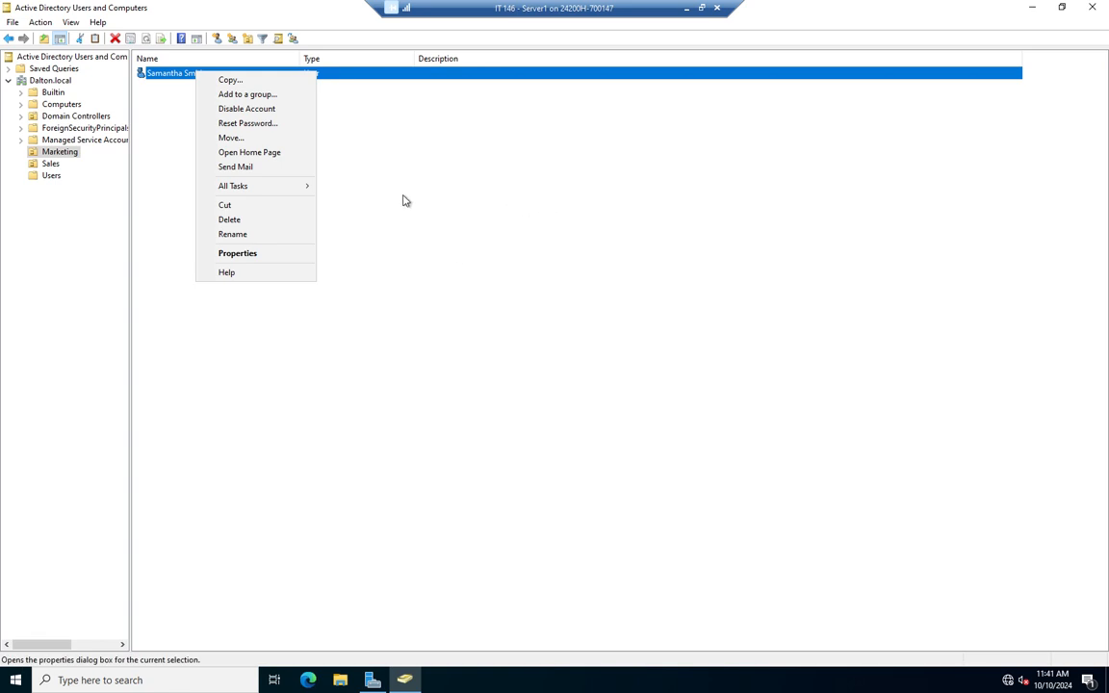
{"action": "left_click", "coordinate": [500, 248]}
{"action": "left_click", "coordinate": [502, 249]}
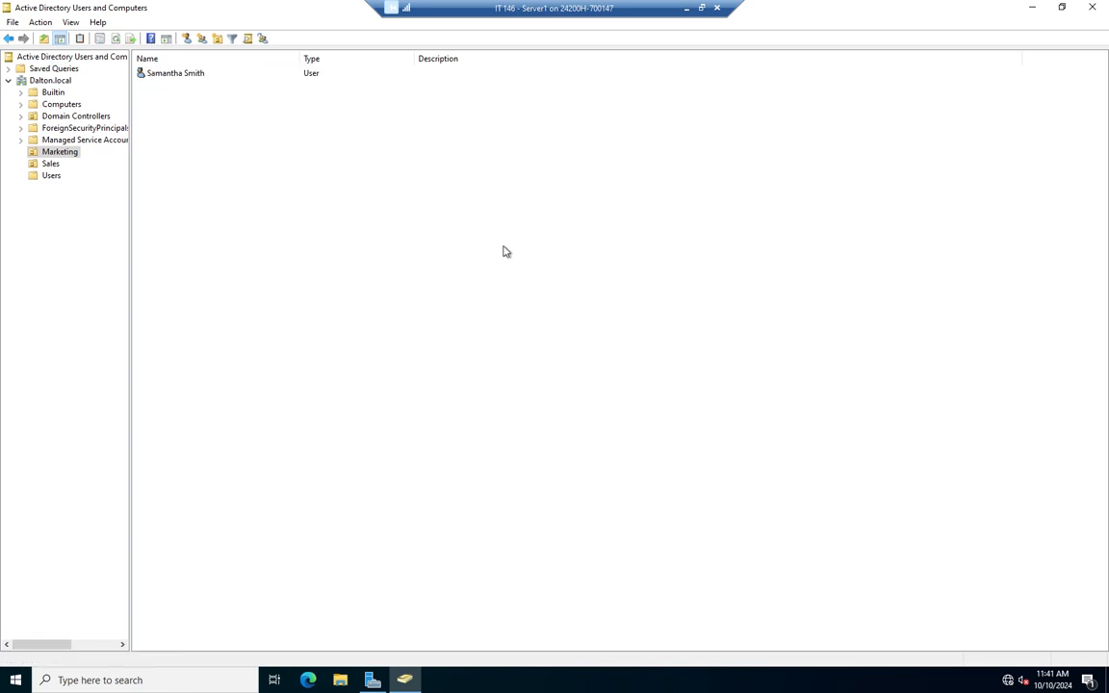